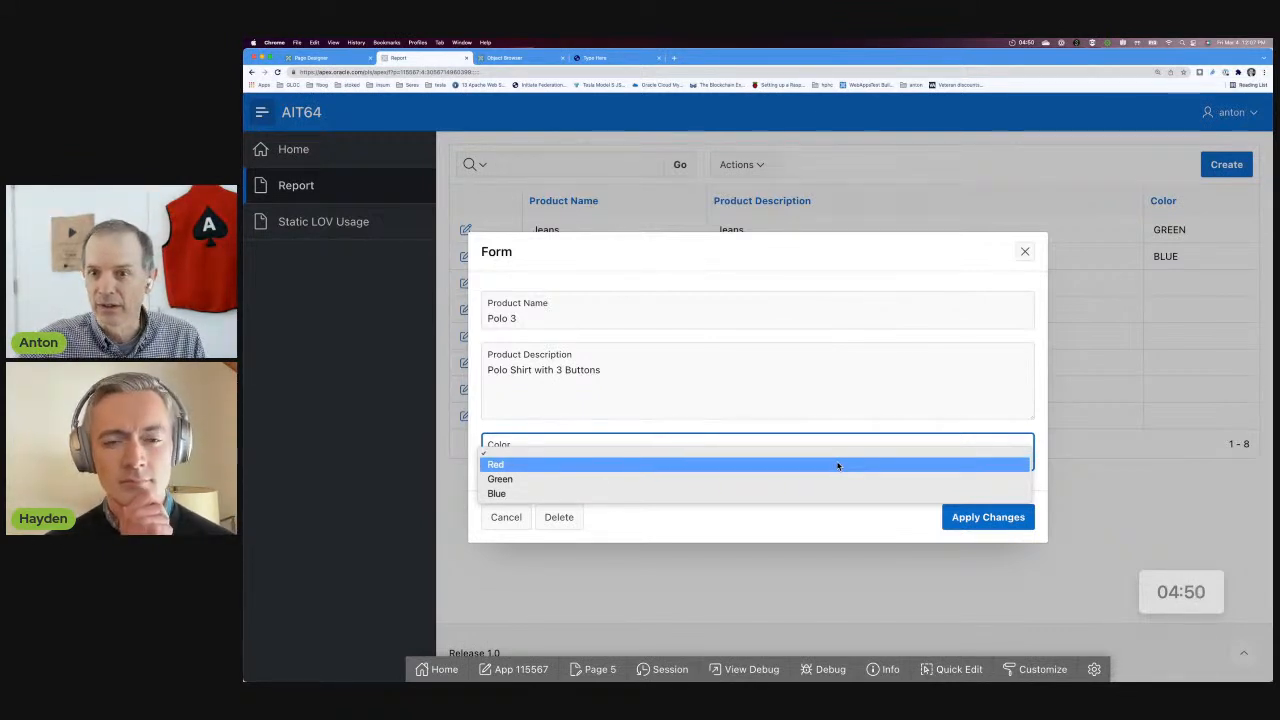
Use Quick Edit on the running form to open its Color item in Page Designer.
click(948, 670)
click(946, 671)
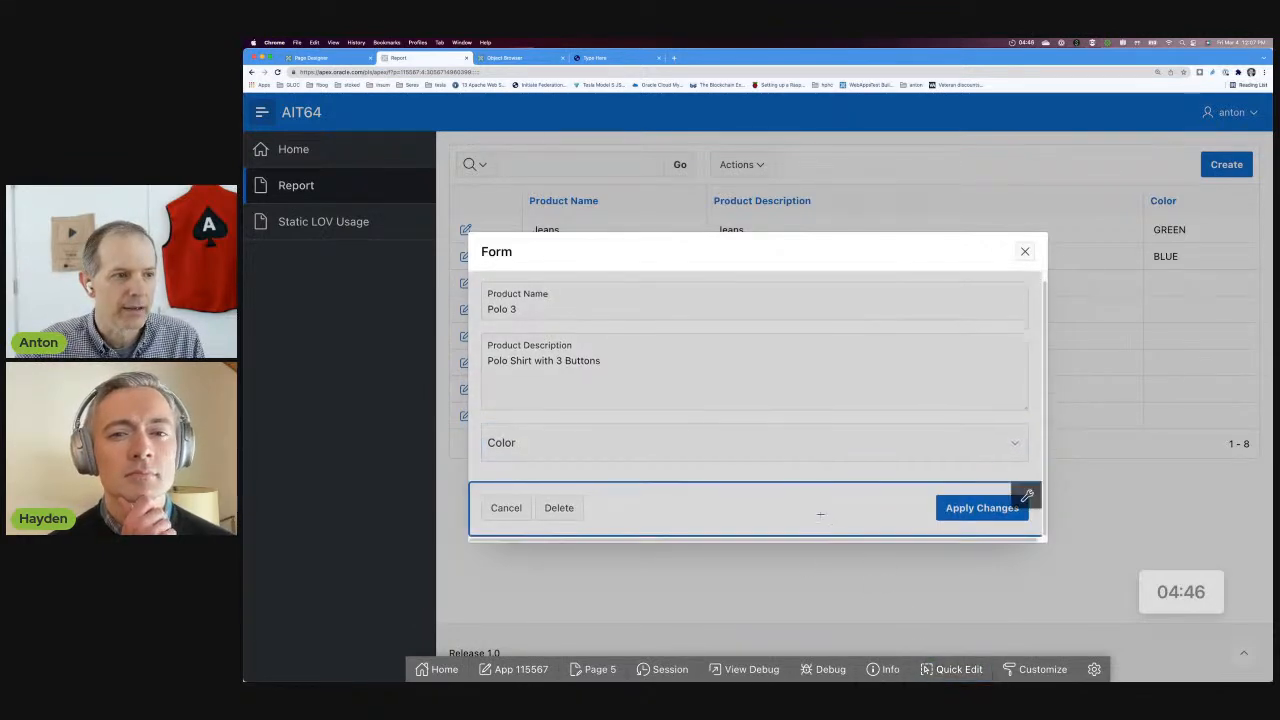
click(1010, 445)
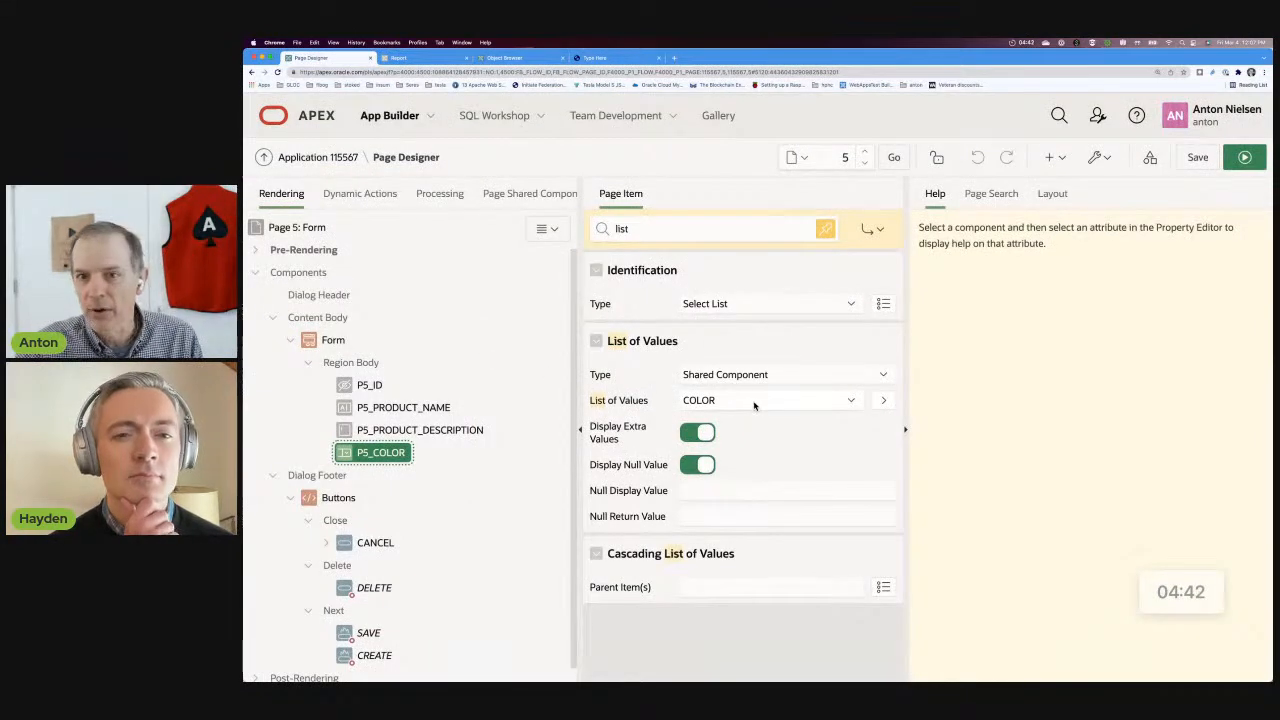
Open the COLOR list of values behind the P5_COLOR item and examine its subscription to the master list.
click(884, 402)
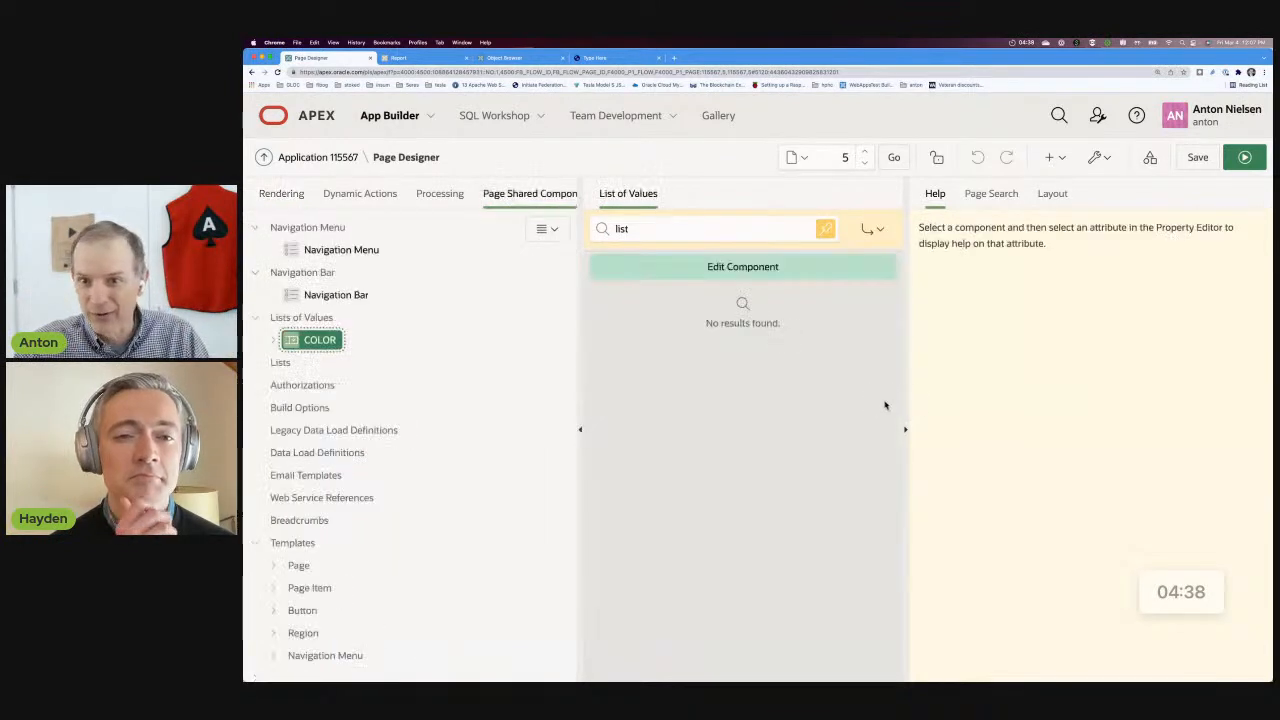
click(800, 267)
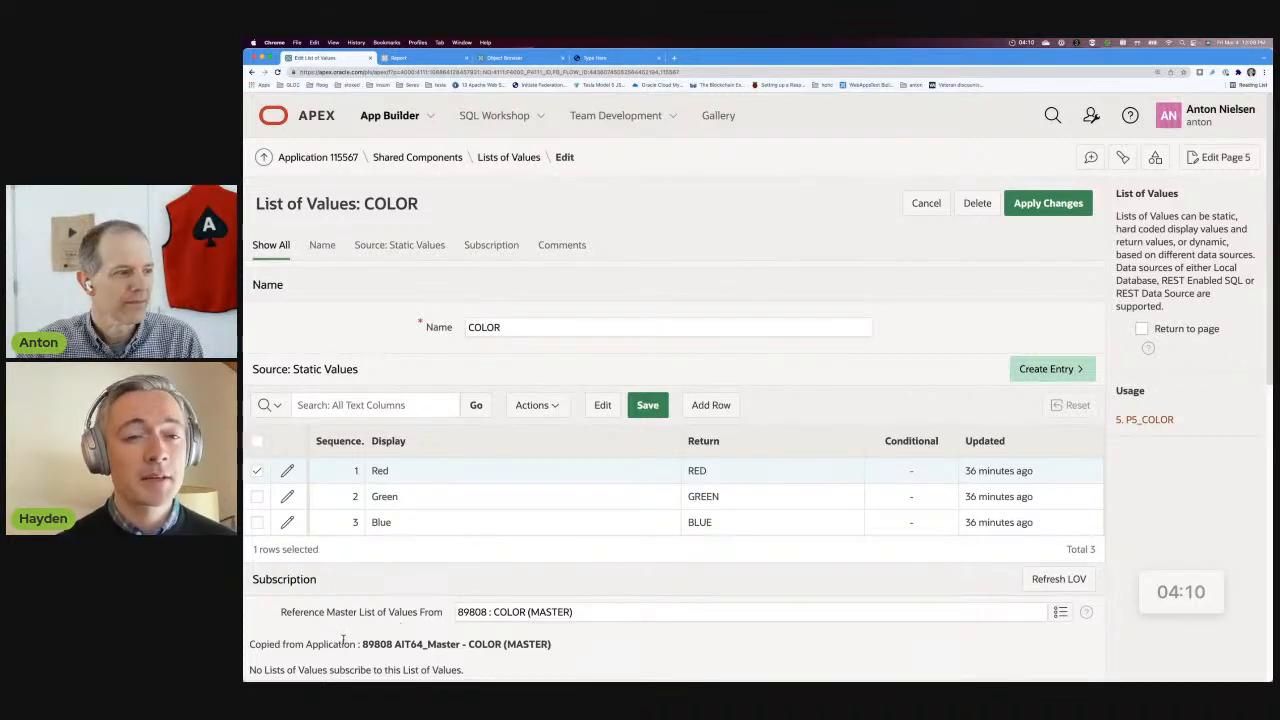
drag(552, 646, 280, 612)
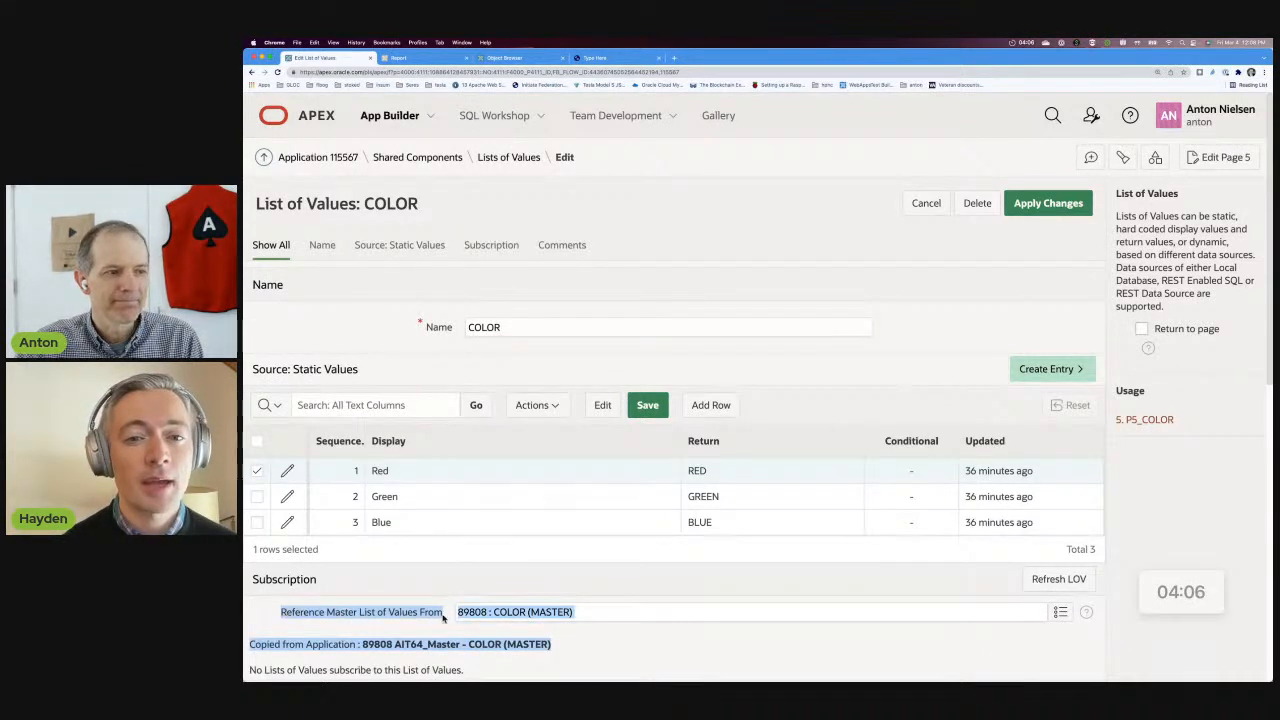
click(628, 646)
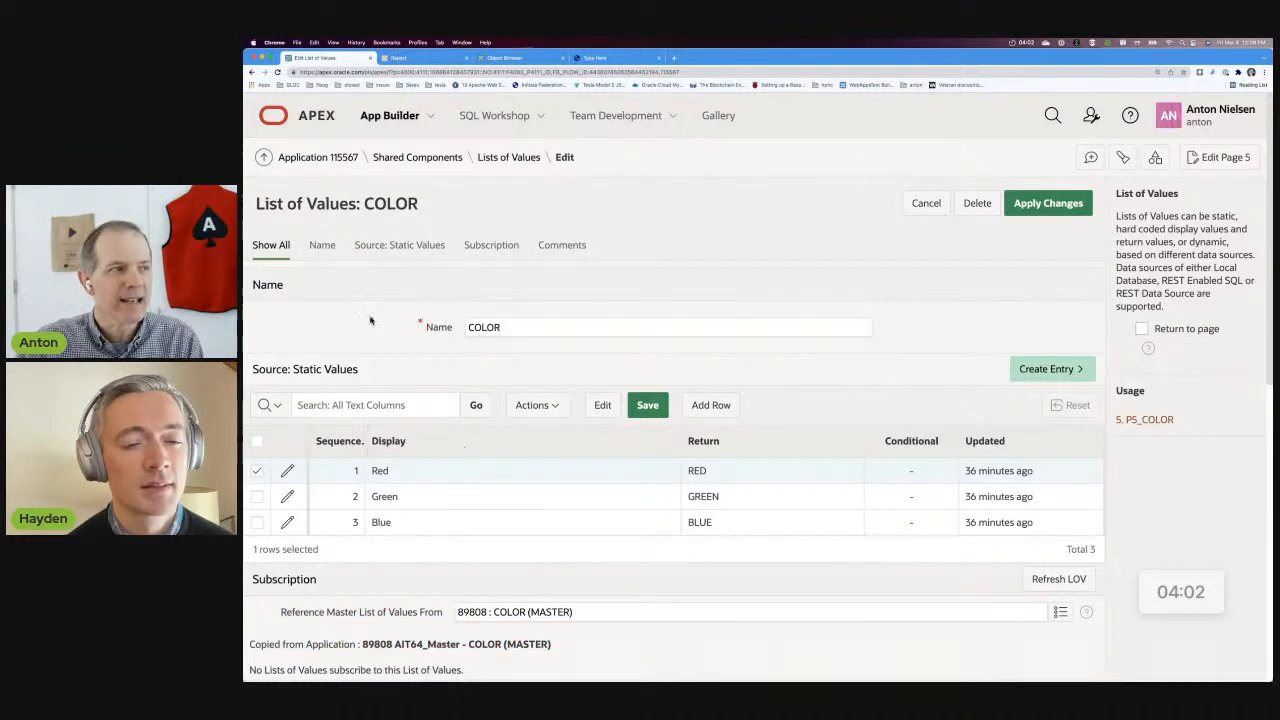
Open the COLOR (MASTER) list of values in the AIT64_Master application's shared components and review its subscribing lists.
click(263, 158)
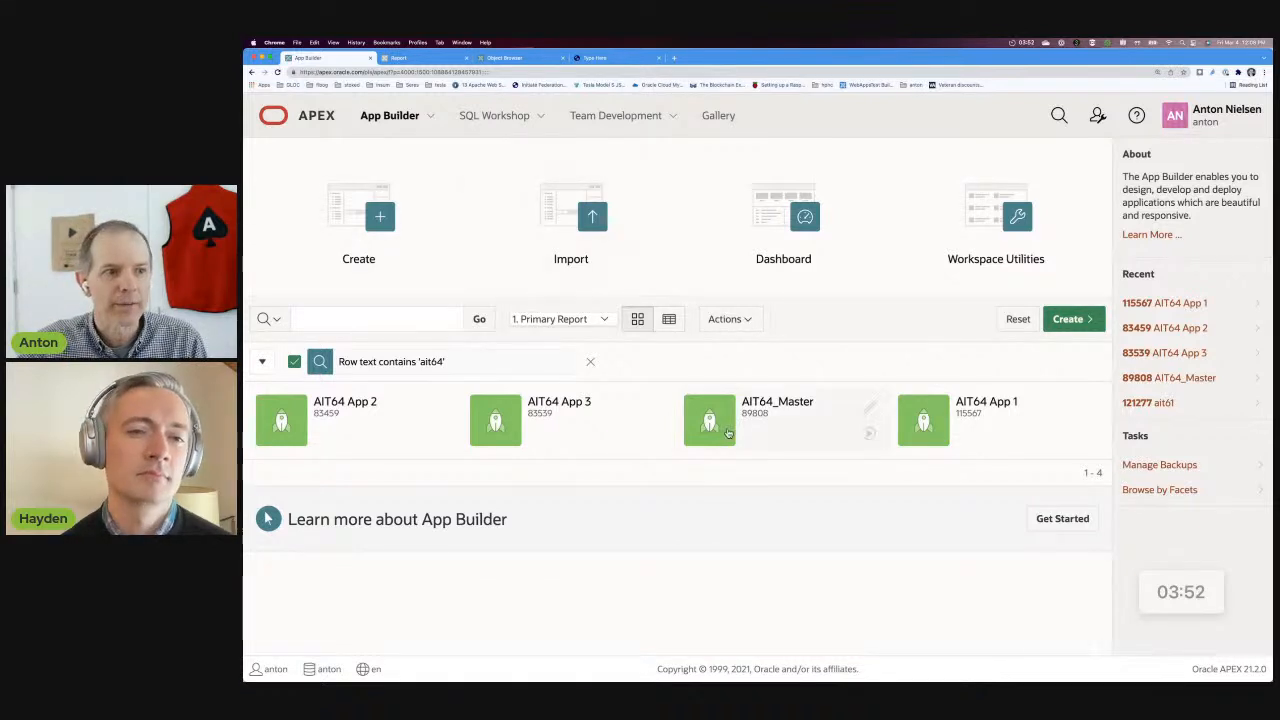
click(729, 435)
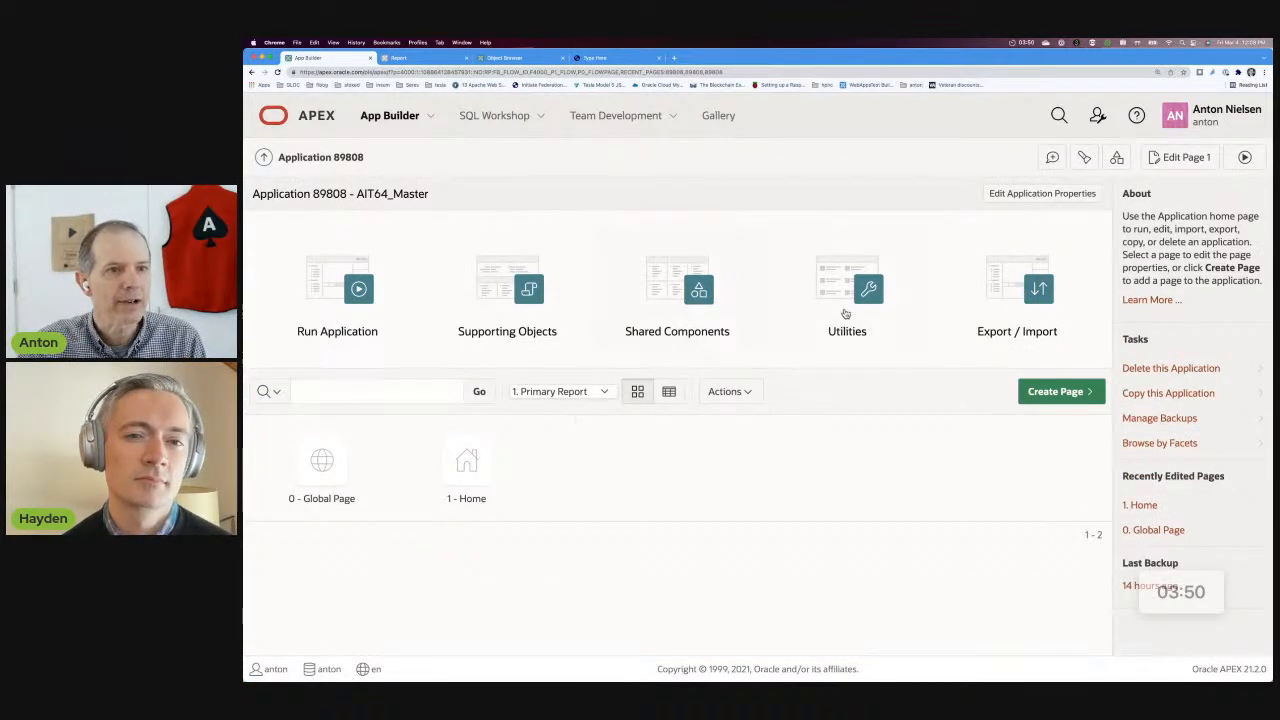
click(717, 302)
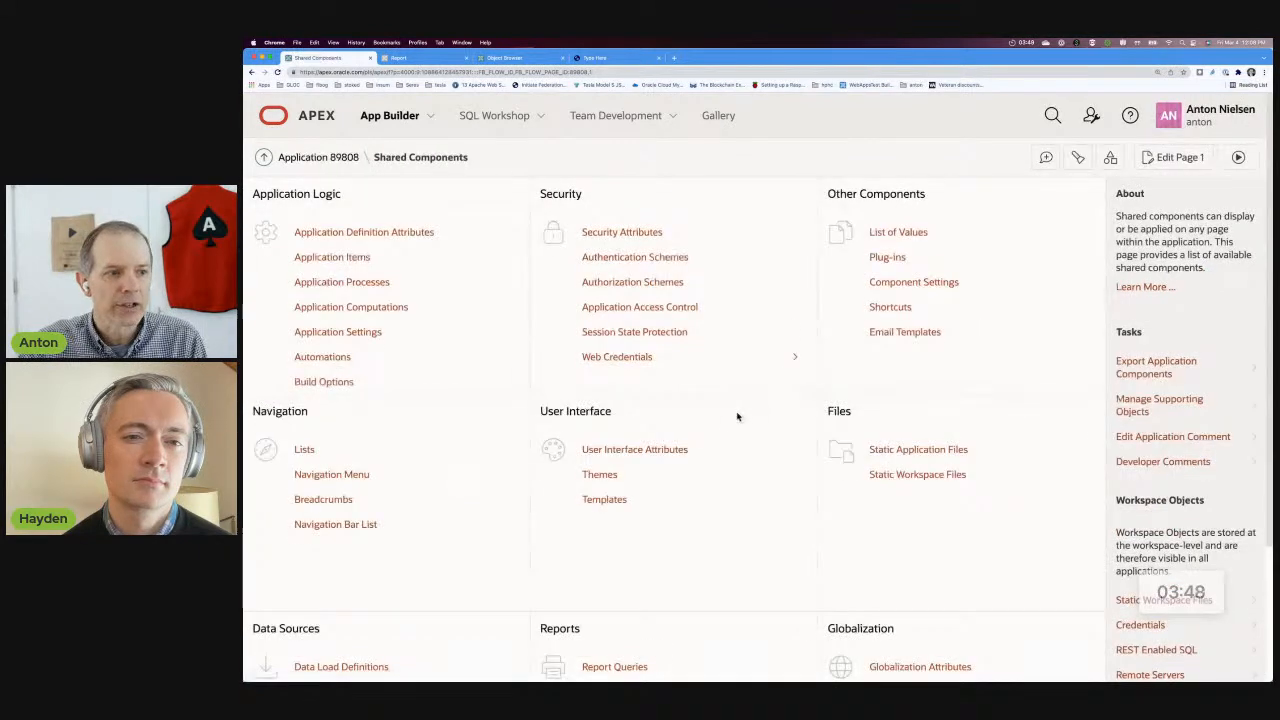
click(921, 236)
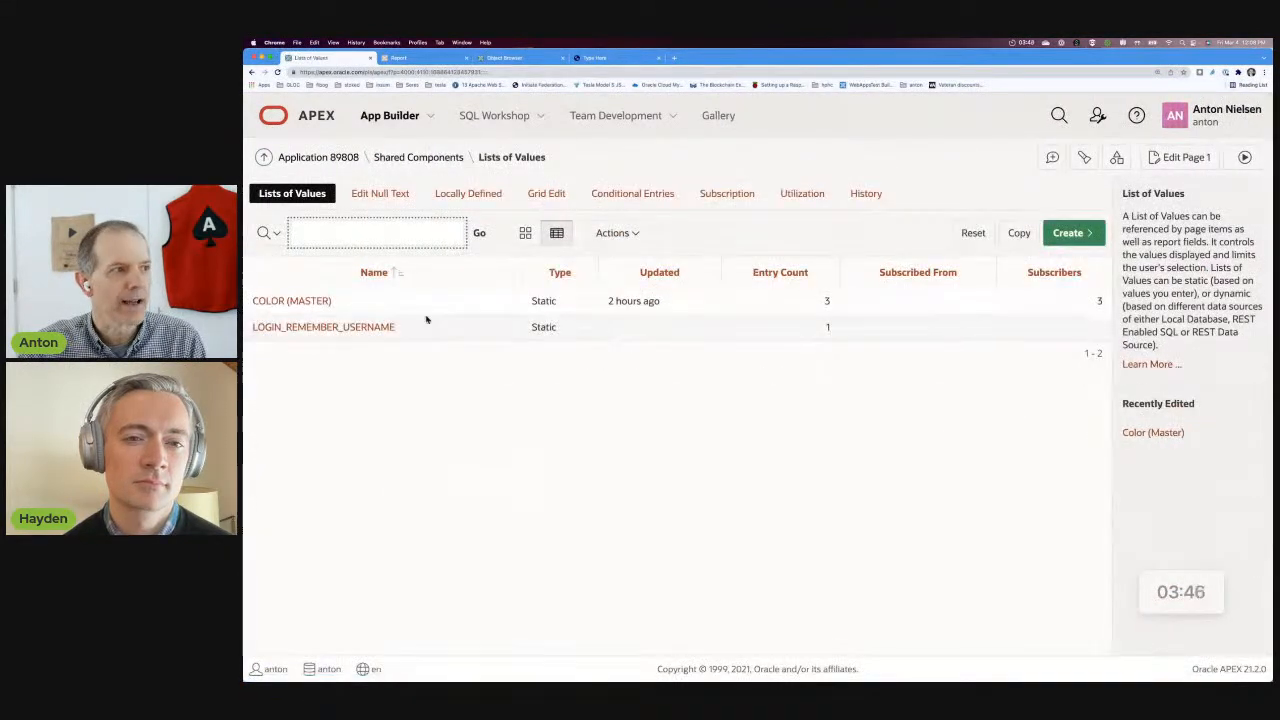
scroll(623, 437, down, 2)
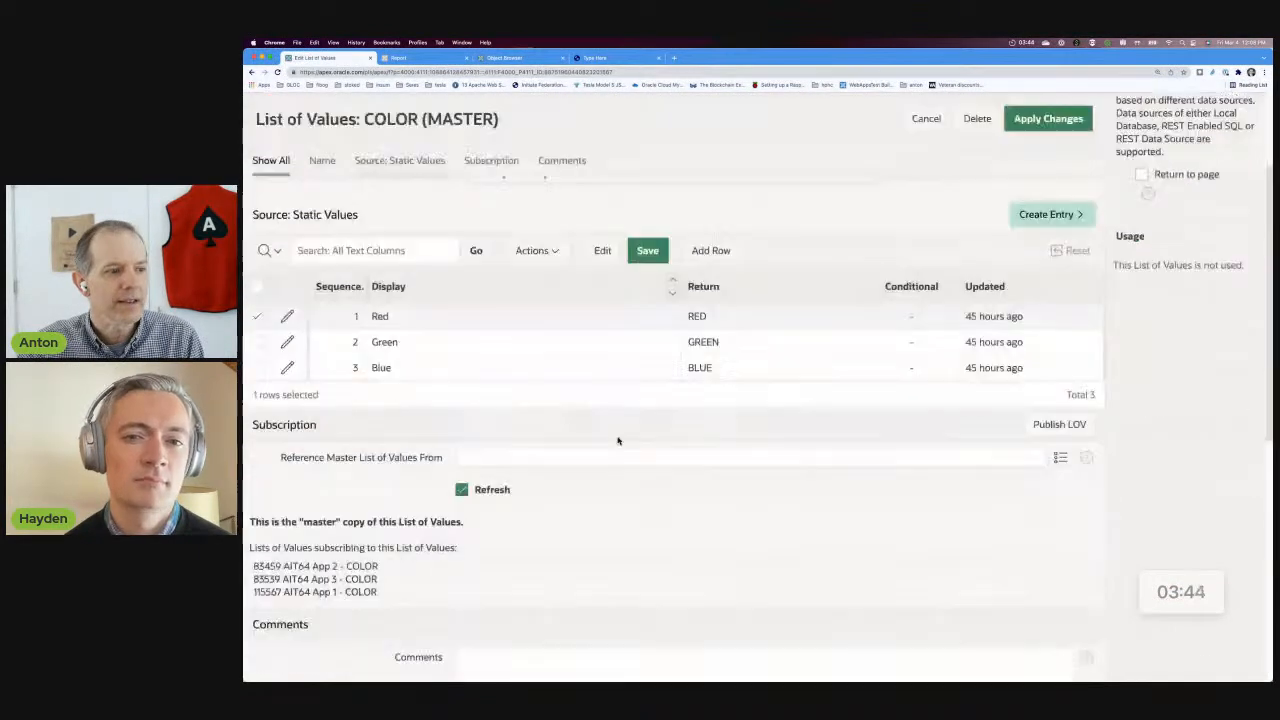
drag(396, 588, 287, 565)
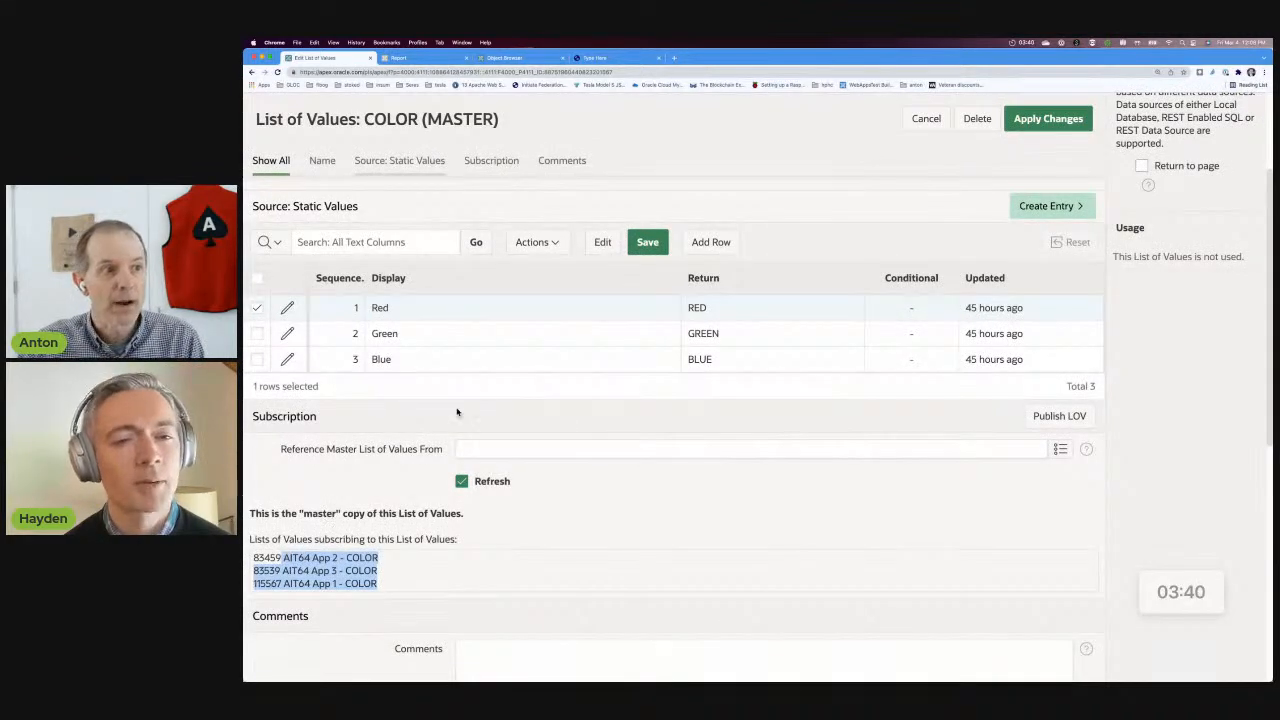
Add an entry to COLOR (MASTER) with sequence 5, display value Purple and return value PURPLE, and apply the changes.
click(705, 242)
click(497, 333)
click(346, 330)
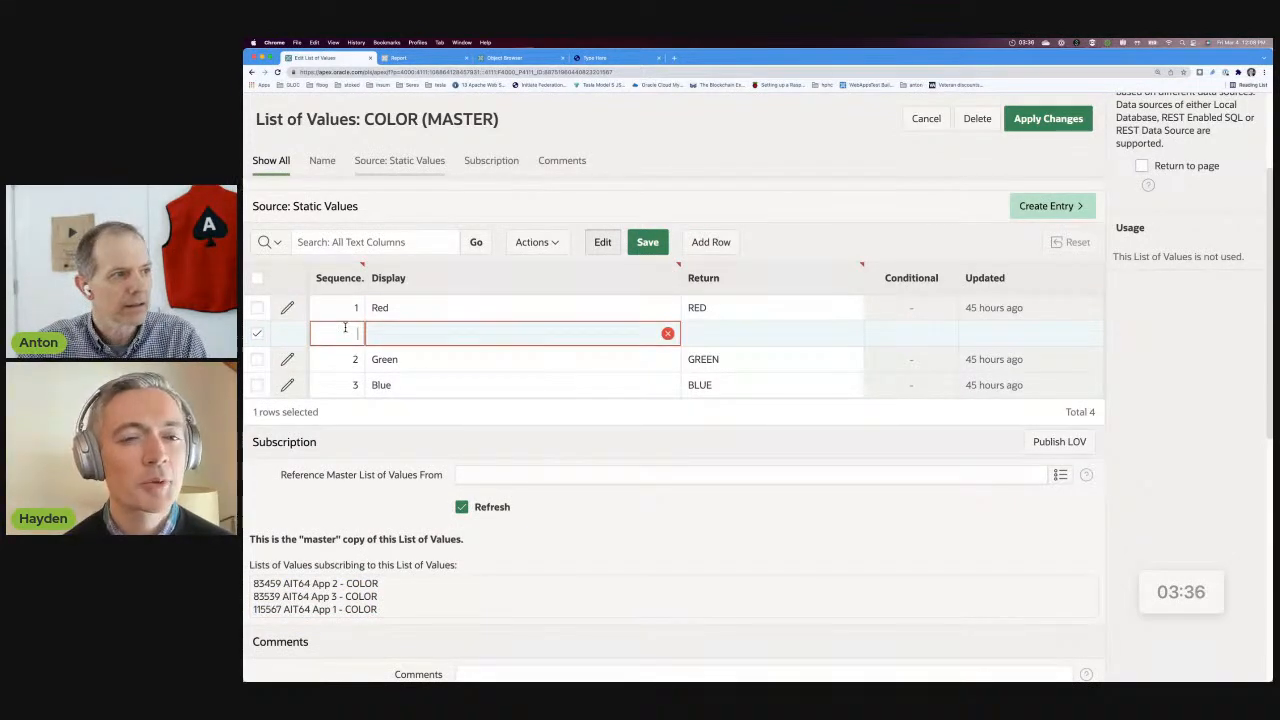
text(5)
click(400, 332)
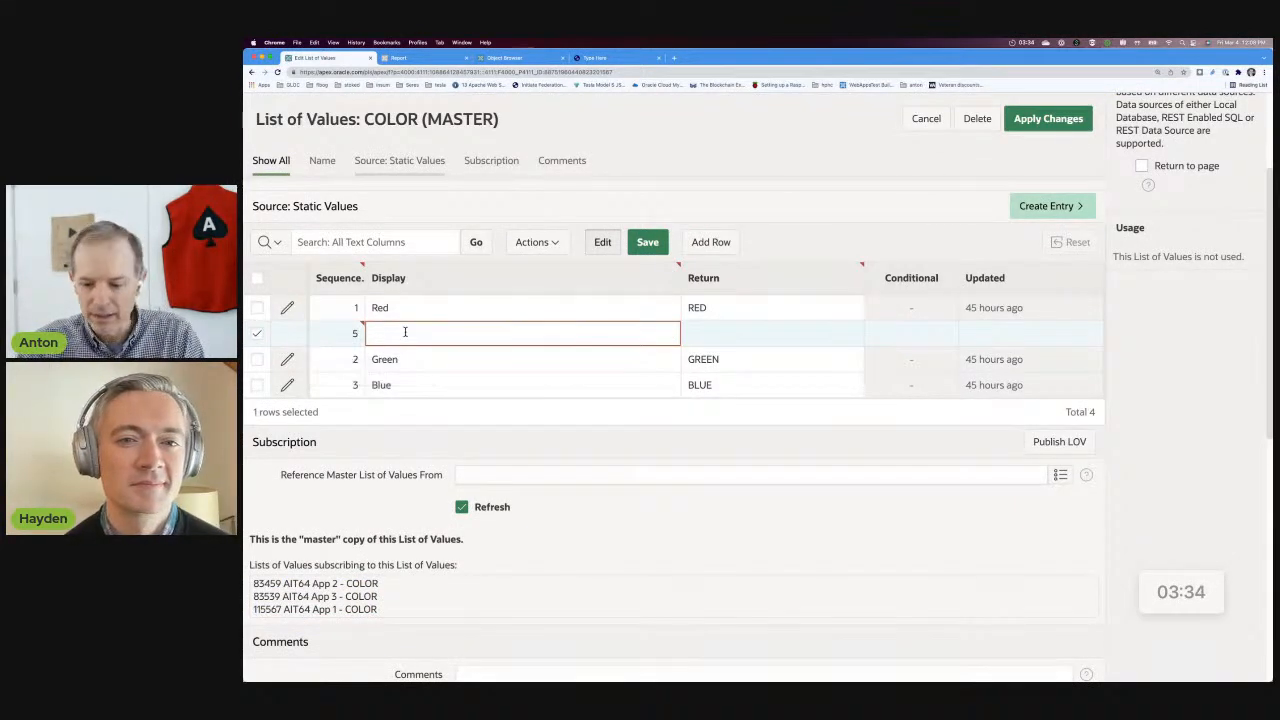
text(Purple)
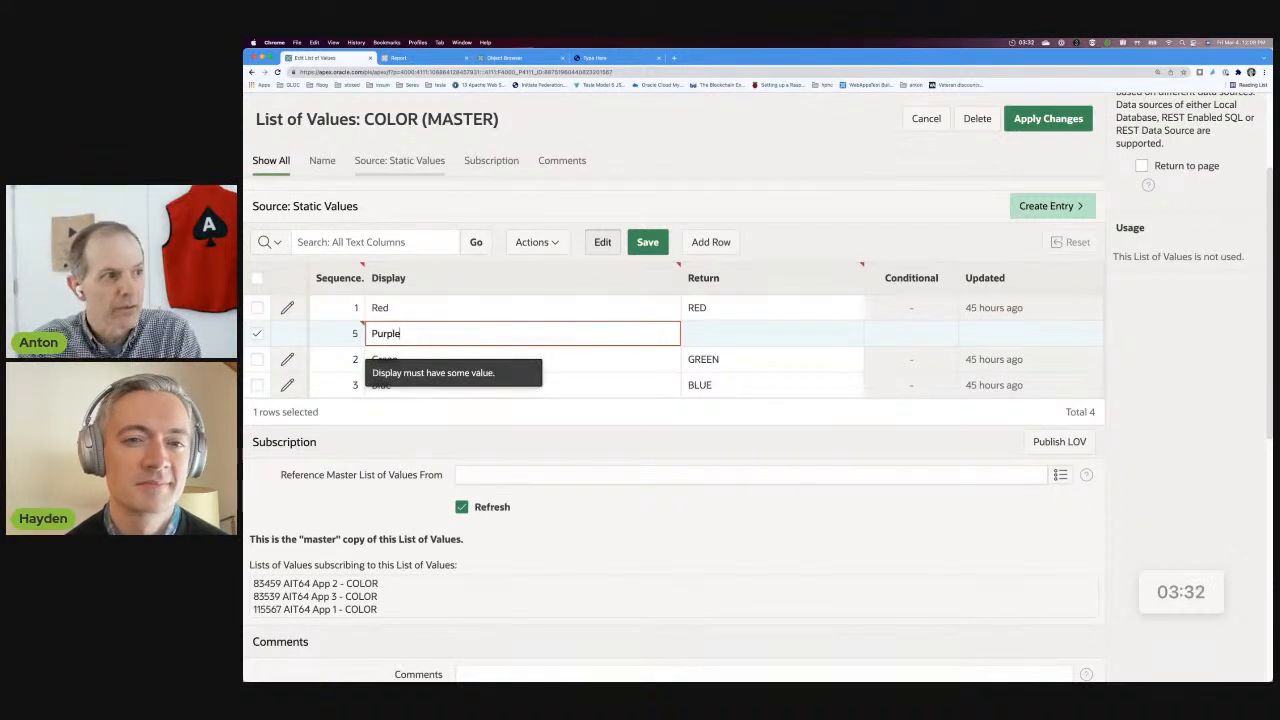
key(Tab)
text(PURPLE)
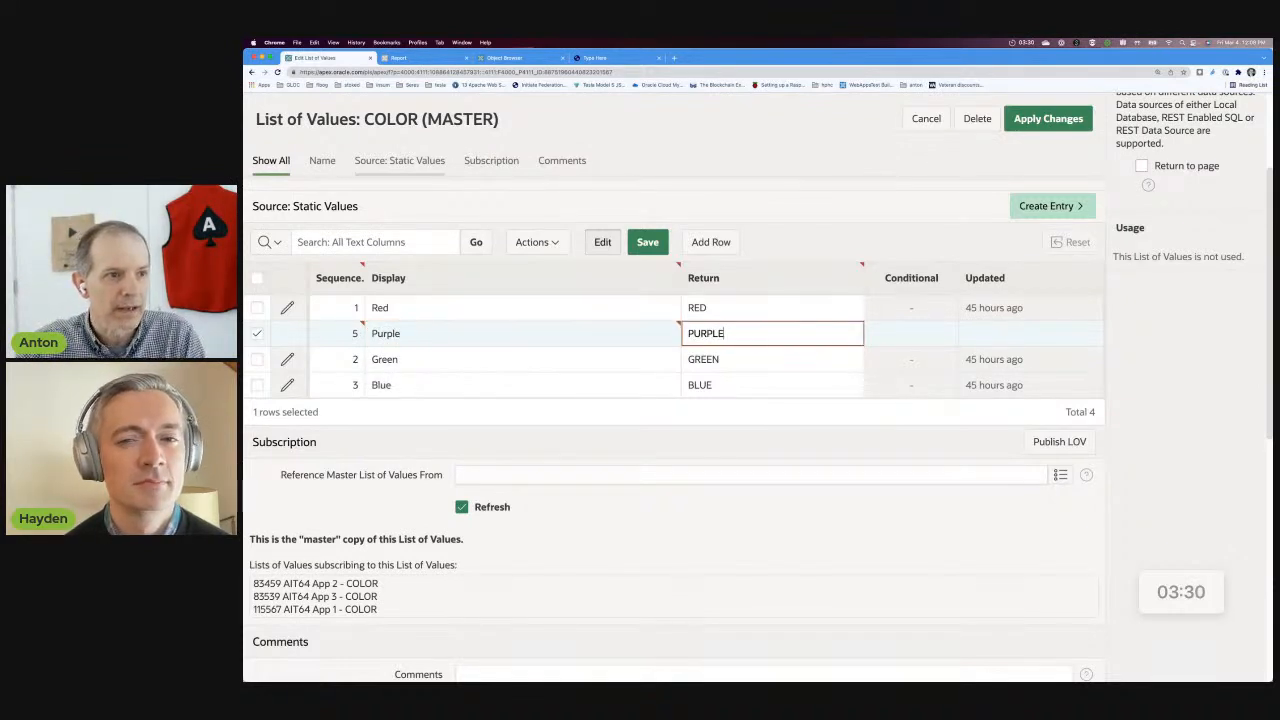
click(1038, 124)
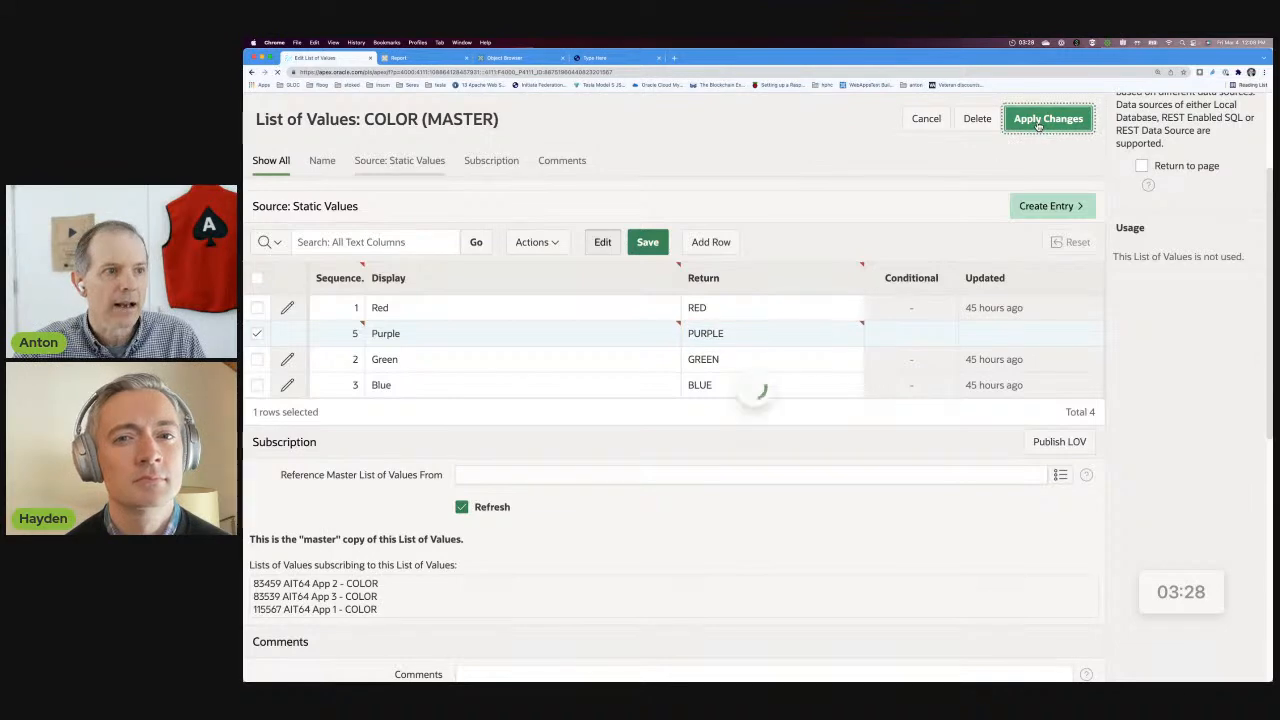
Reopen COLOR (MASTER), enable Return to page, and publish the list of values to its subscribing applications.
click(291, 337)
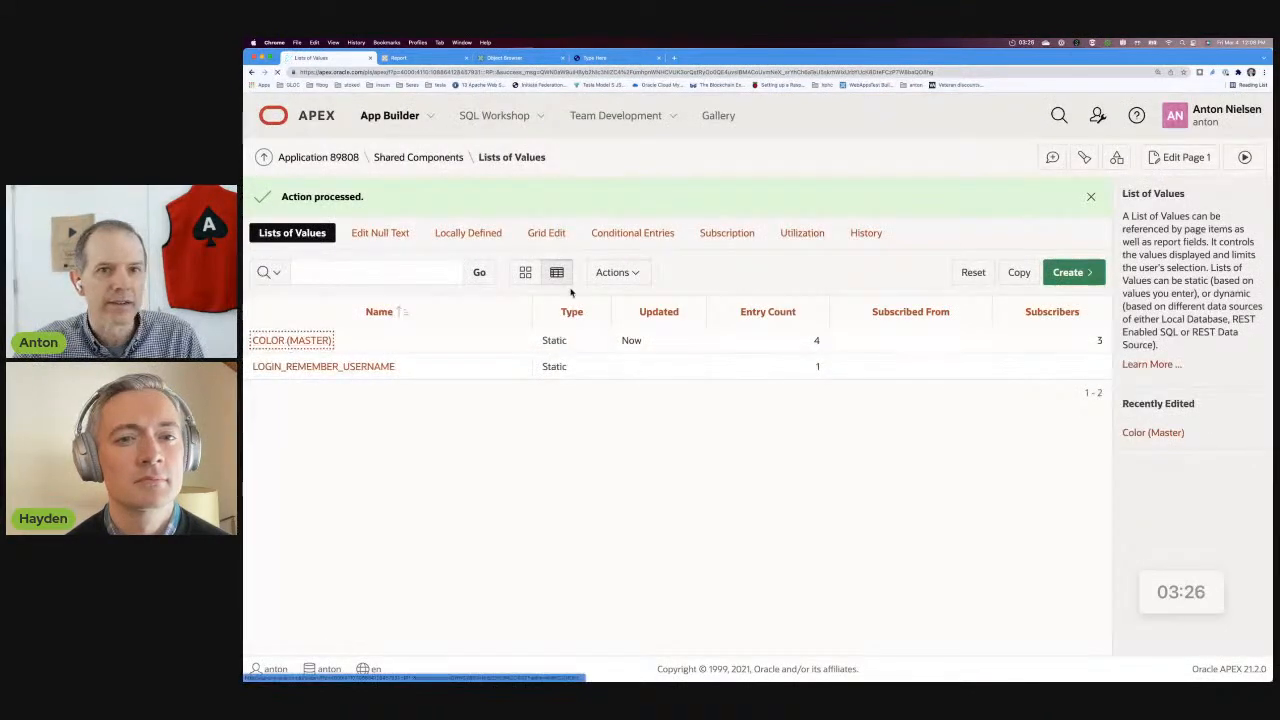
click(1141, 328)
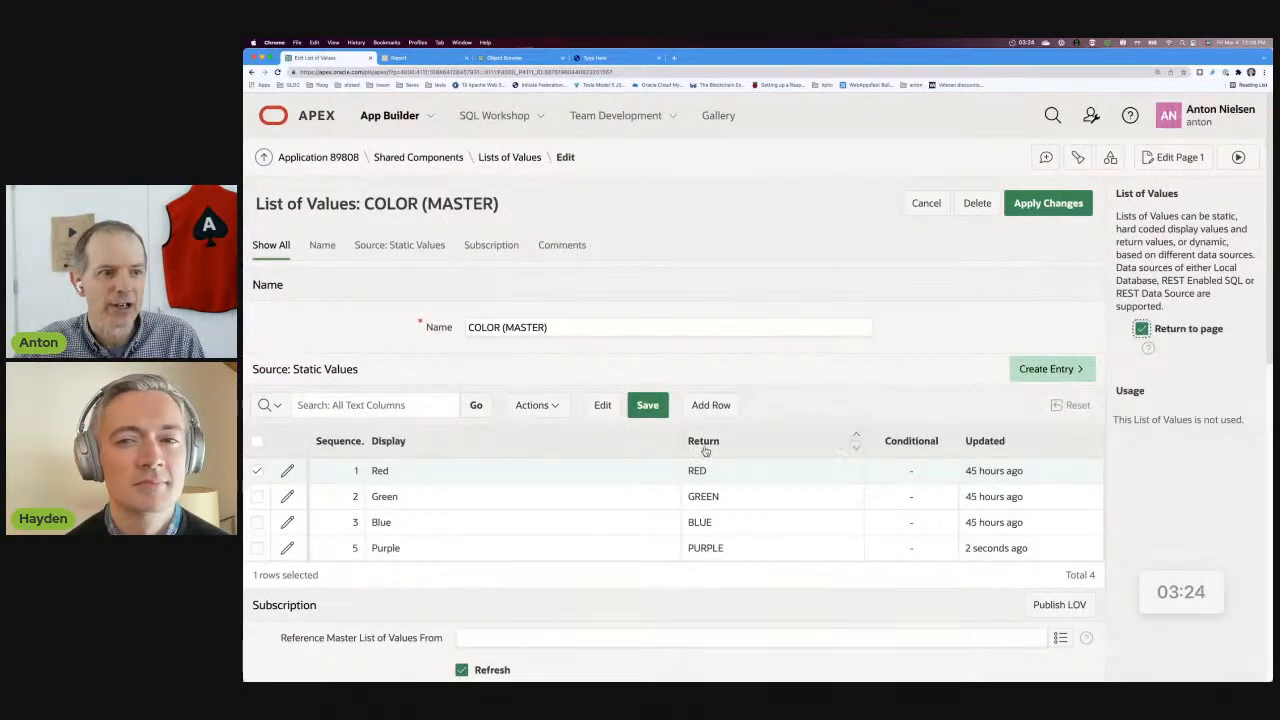
scroll(598, 454, down, 1)
scroll(598, 454, down, 2)
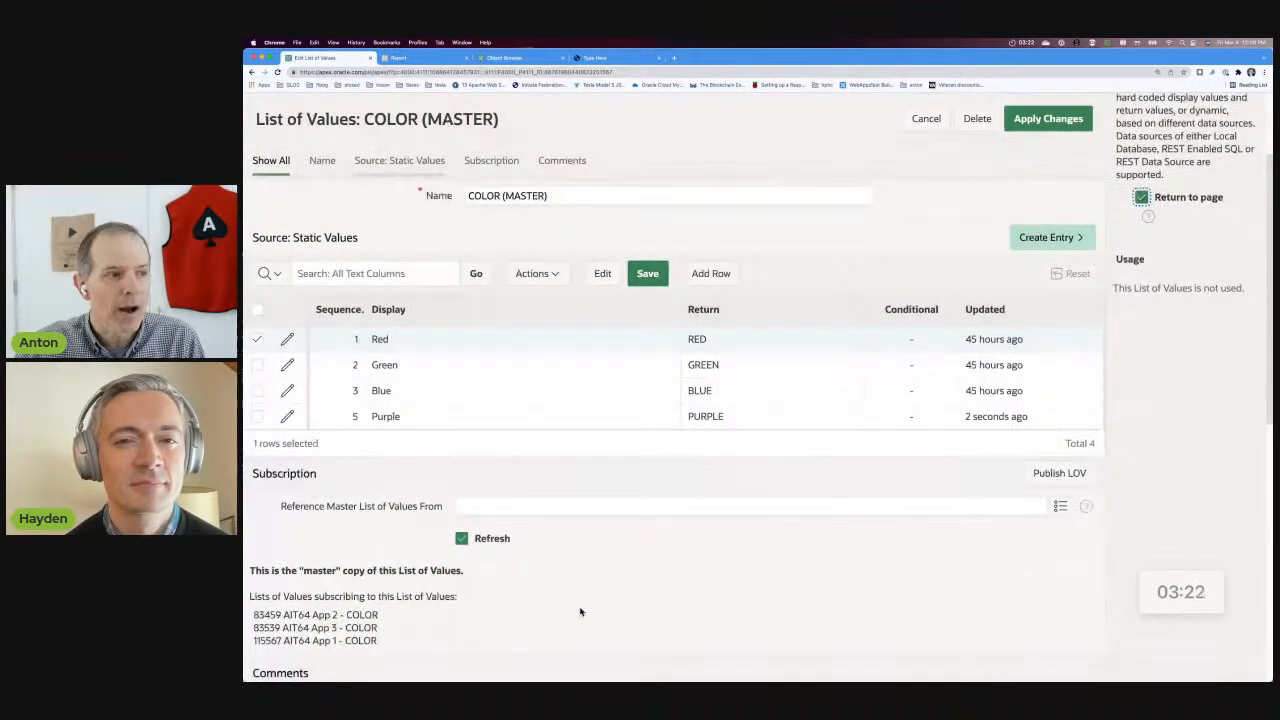
click(1053, 464)
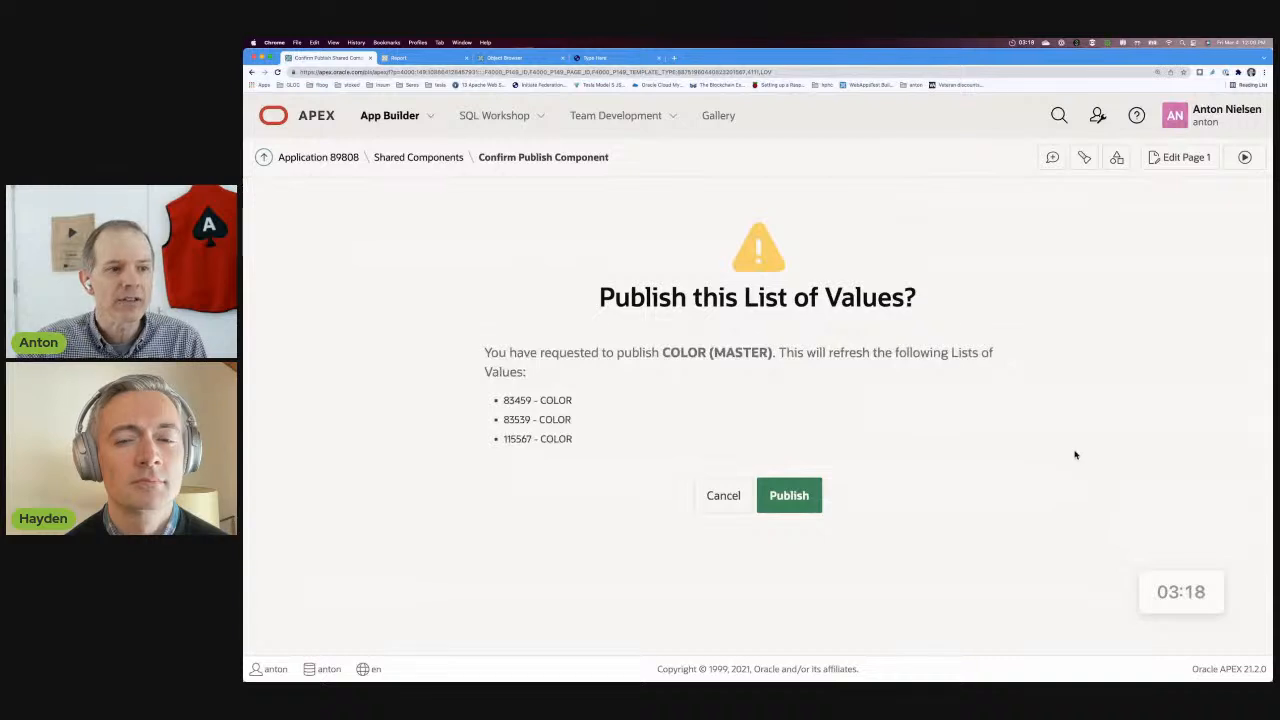
click(788, 492)
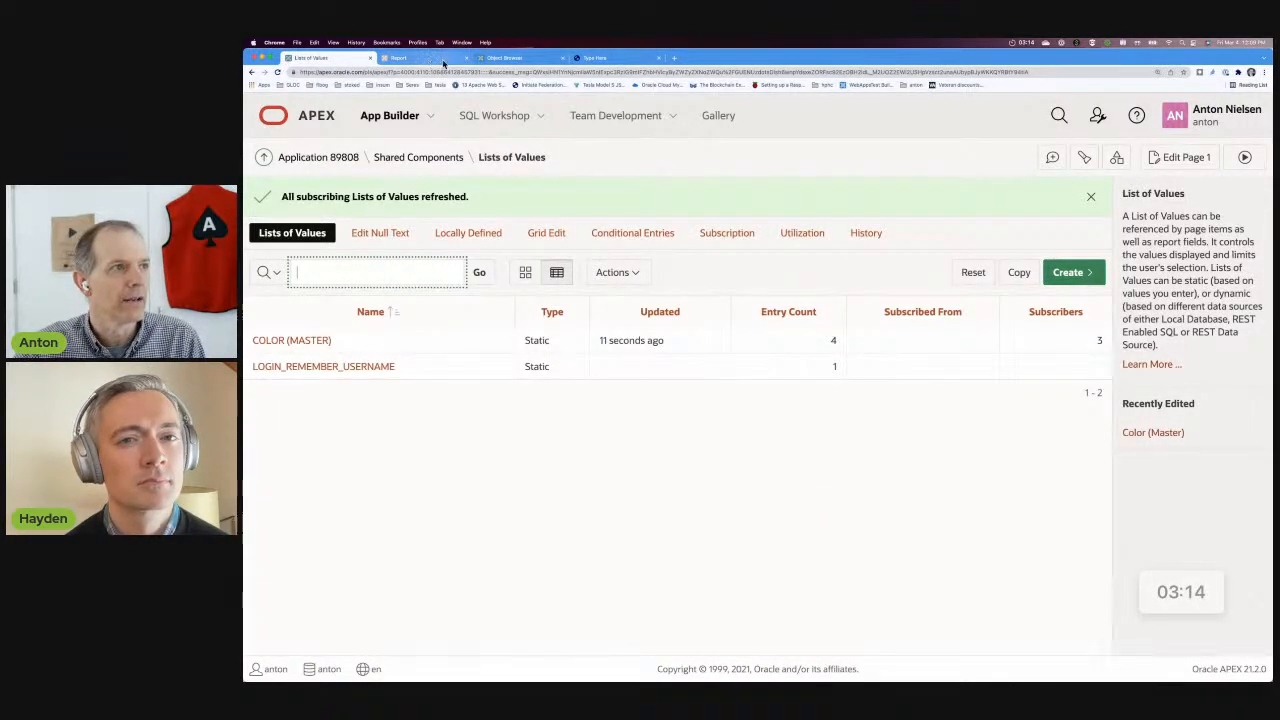
In the running report, cancel the open product form, open the LST product for editing and check its Color choices.
click(436, 60)
click(506, 517)
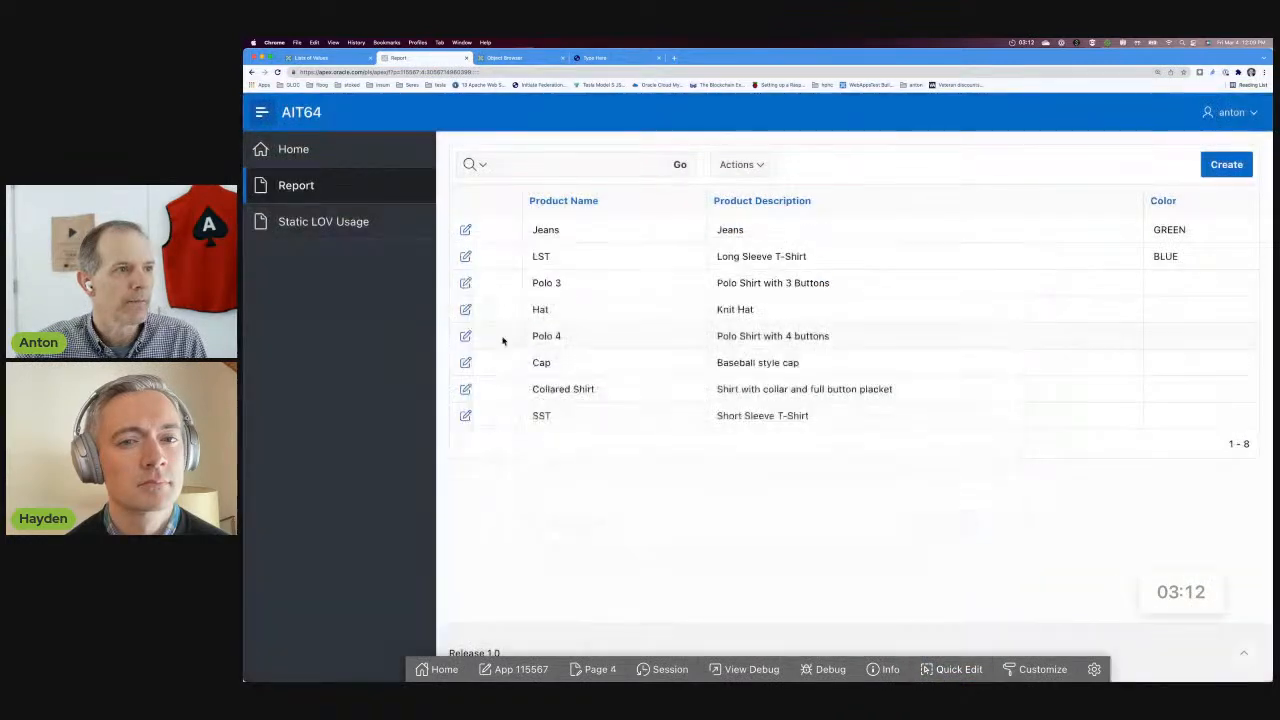
click(465, 256)
click(643, 458)
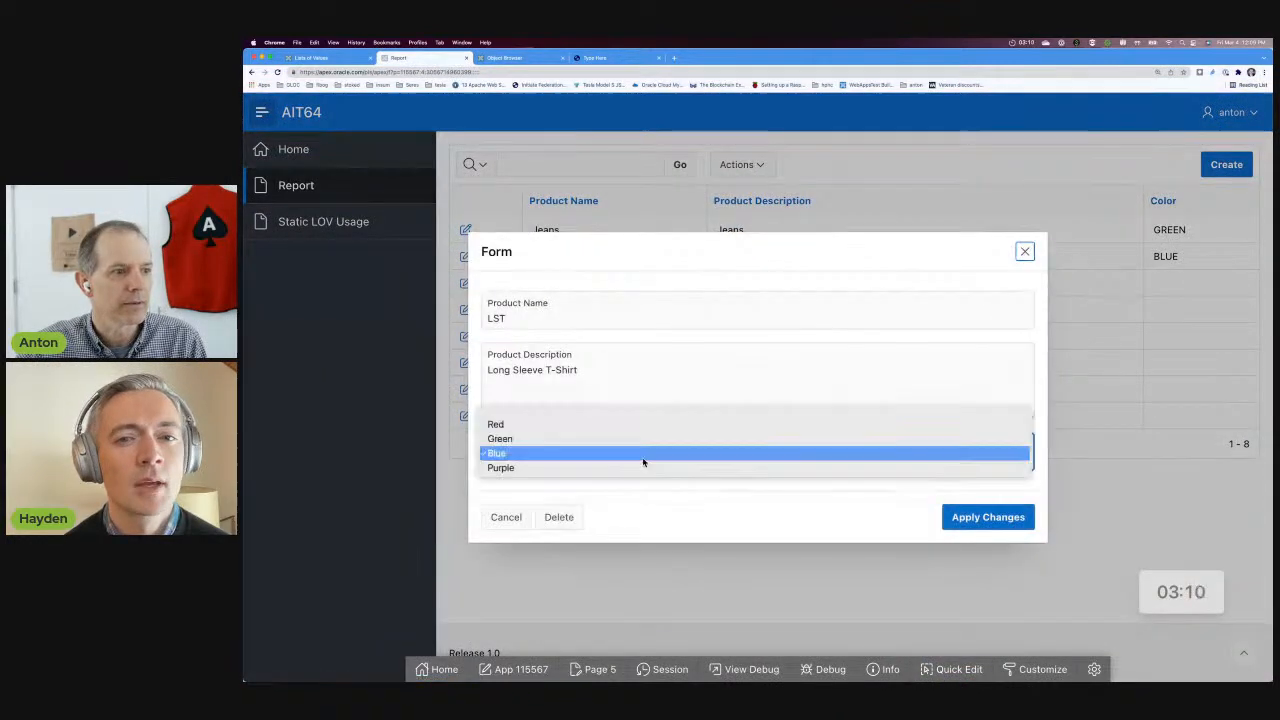
click(674, 503)
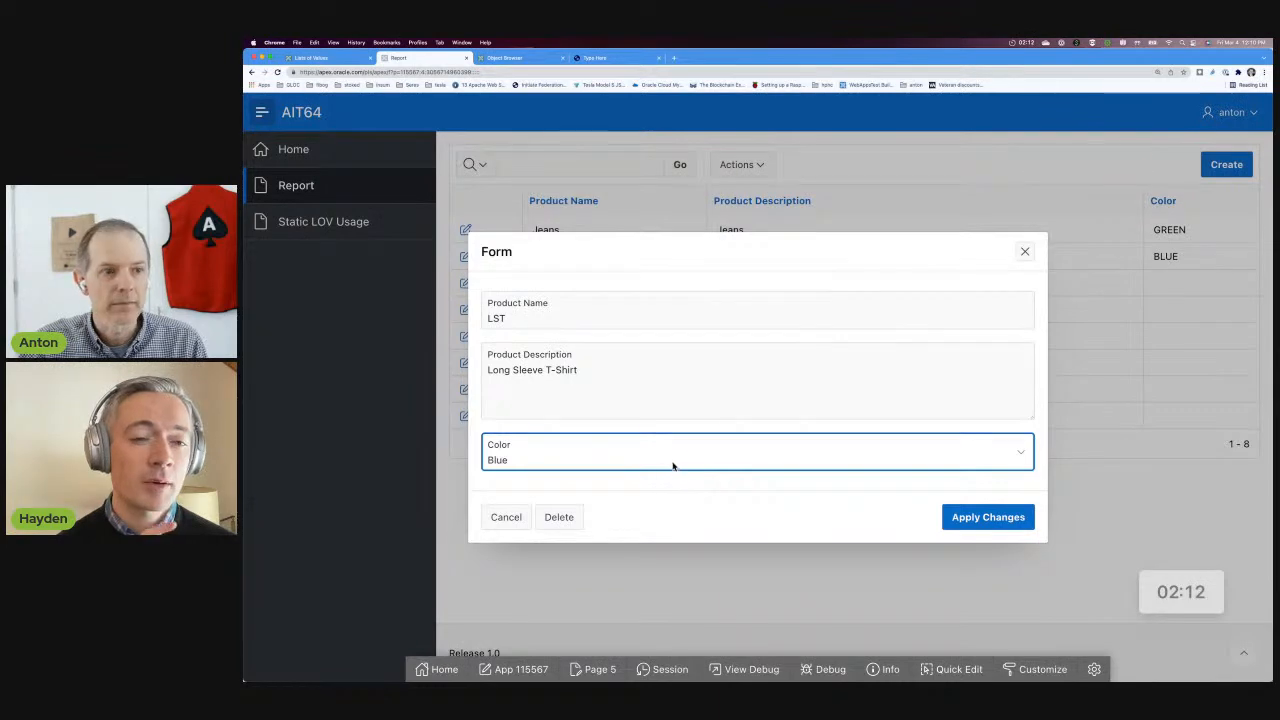
Choose Purple as the LST product's color and try to apply the changes.
click(680, 447)
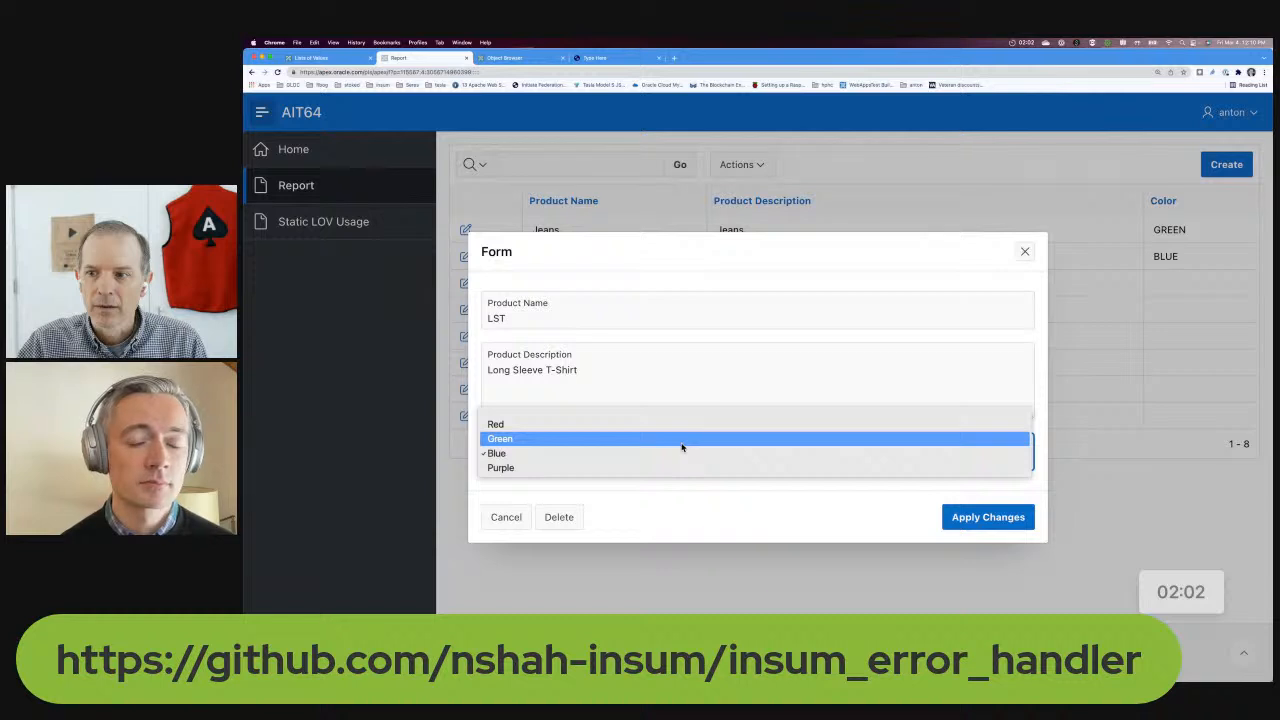
click(669, 467)
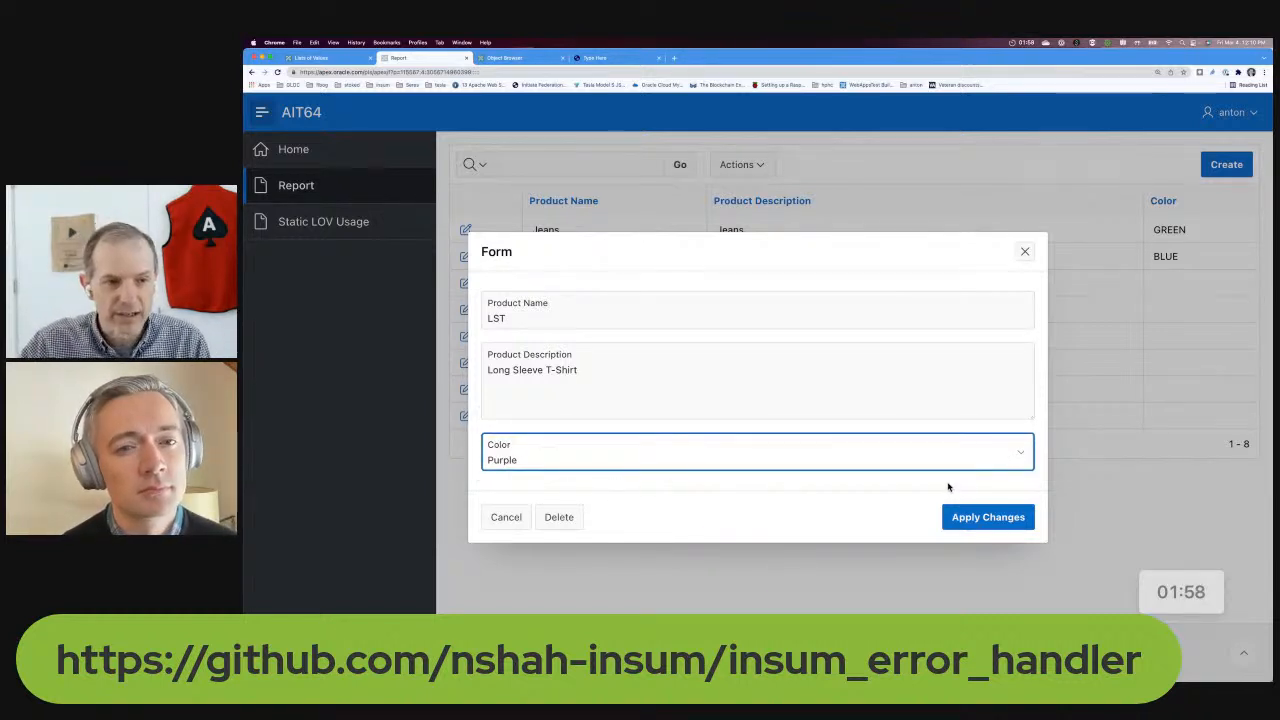
click(985, 517)
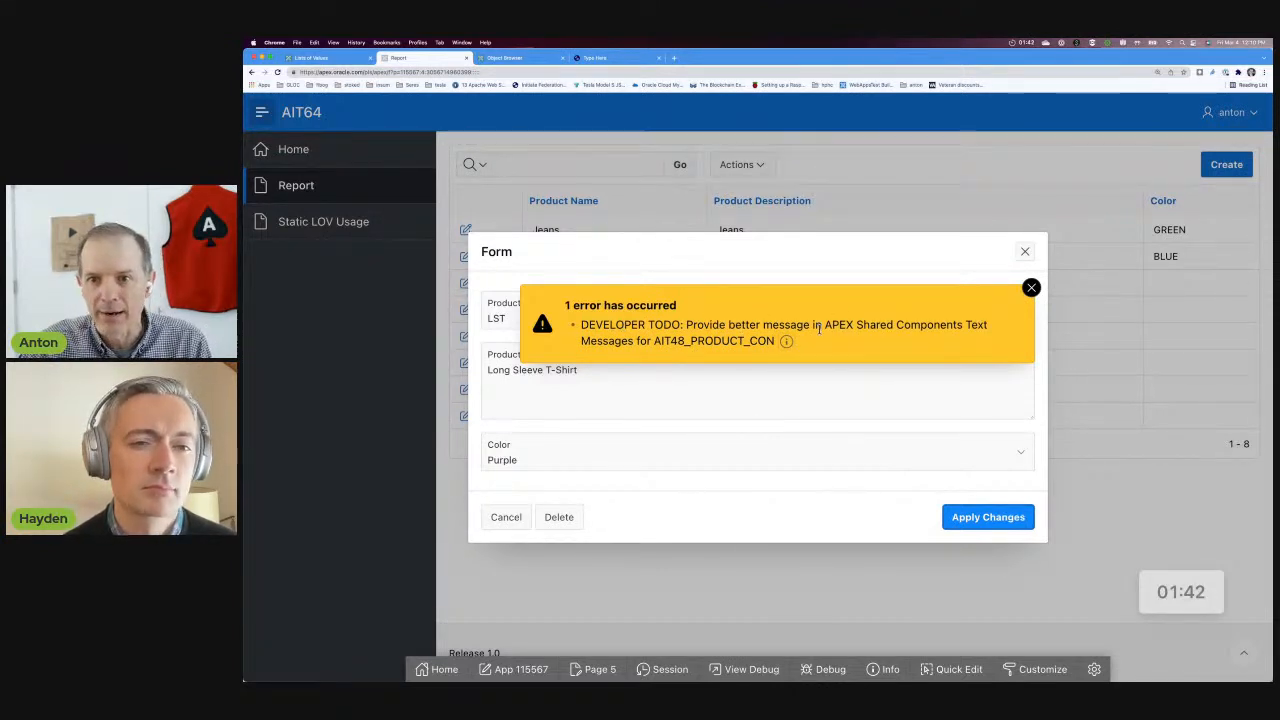
View the insum_error_handler_api package body and examine the AIT48_PRODUCT_CON text message in AIT64 App 1's shared components.
click(505, 57)
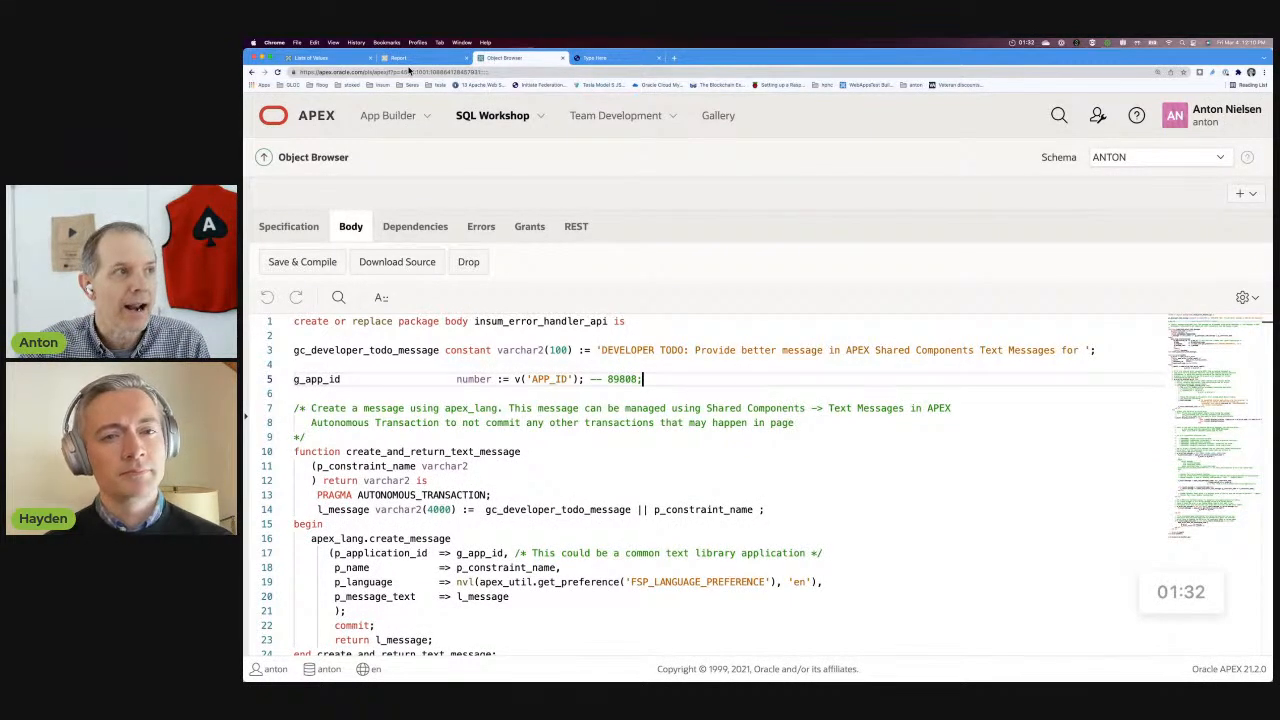
click(329, 59)
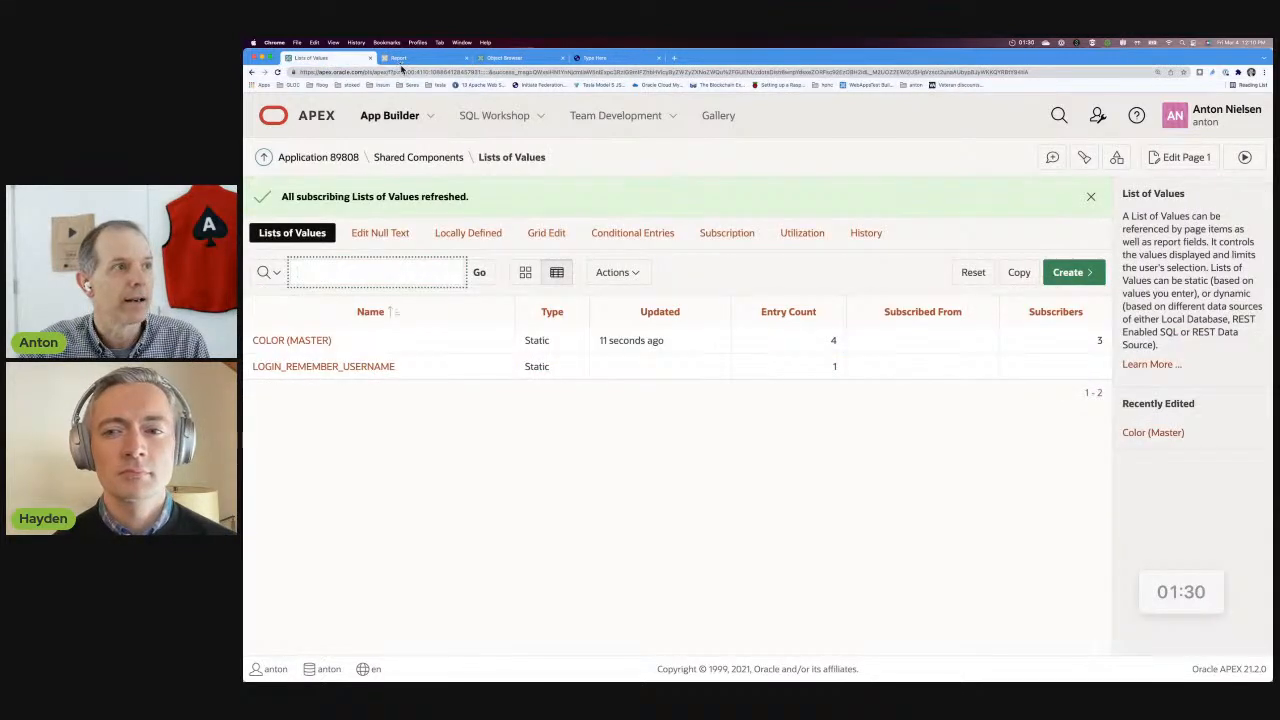
click(265, 160)
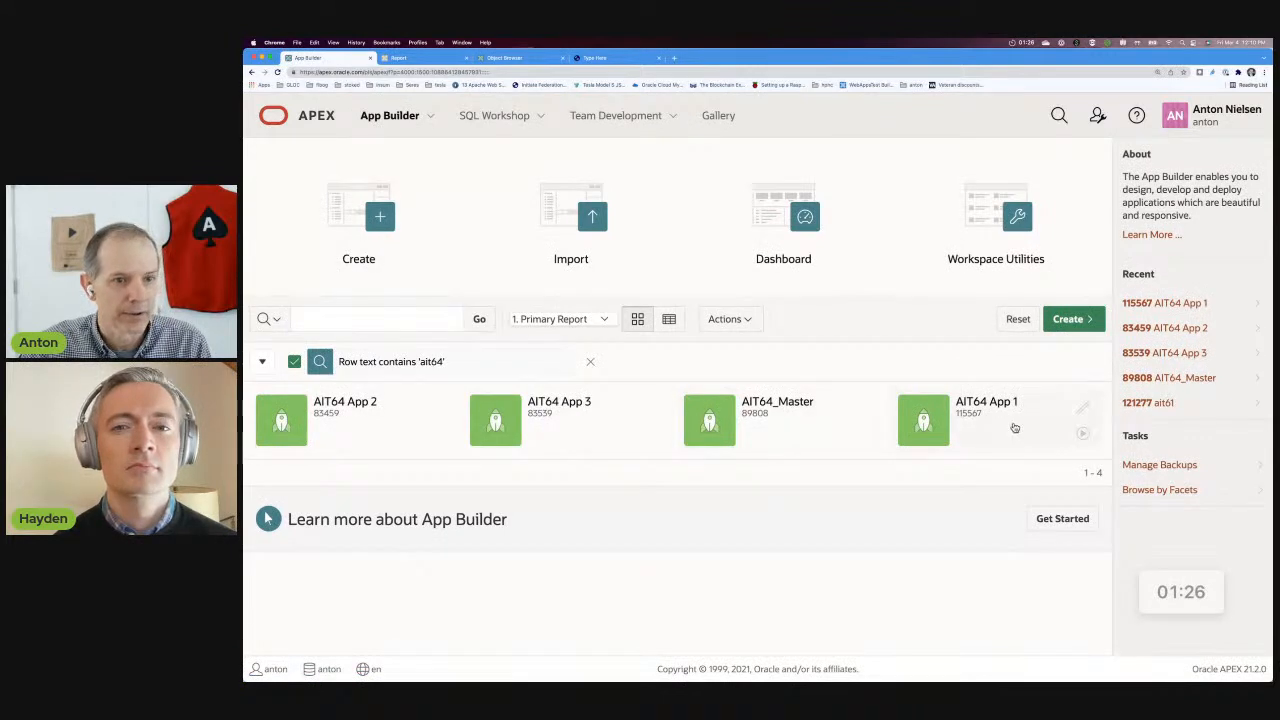
click(1000, 425)
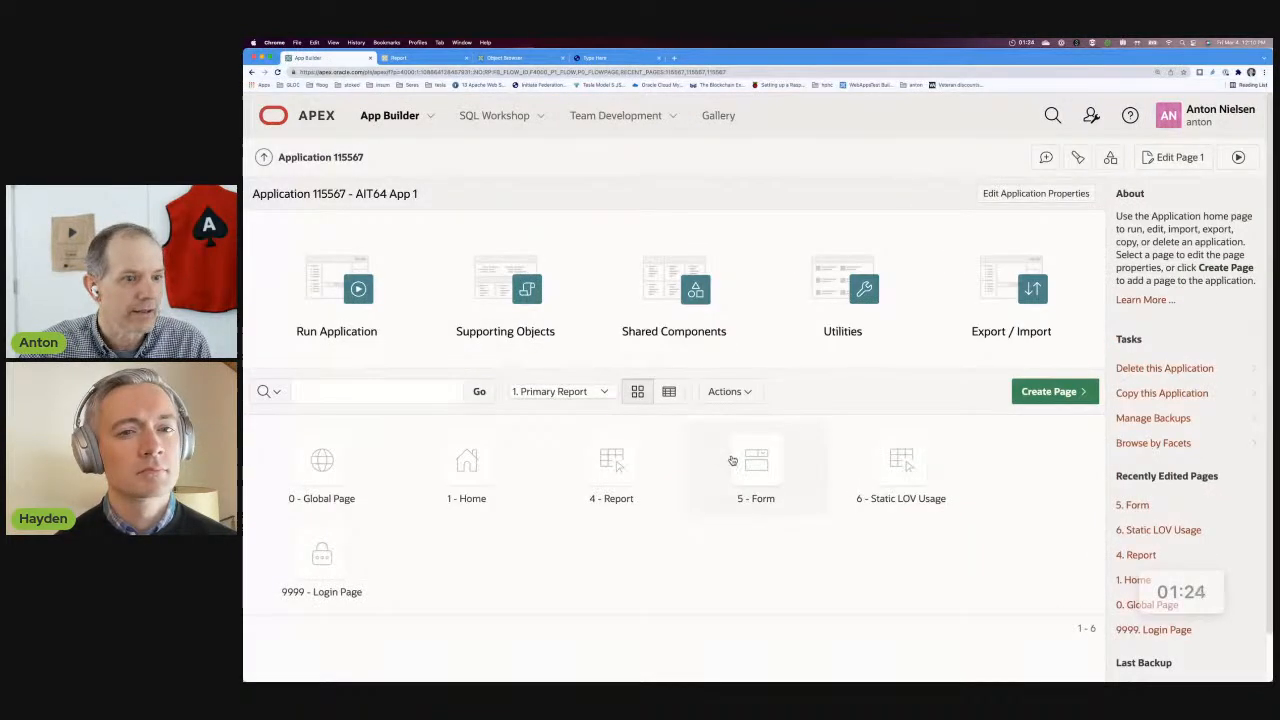
click(715, 322)
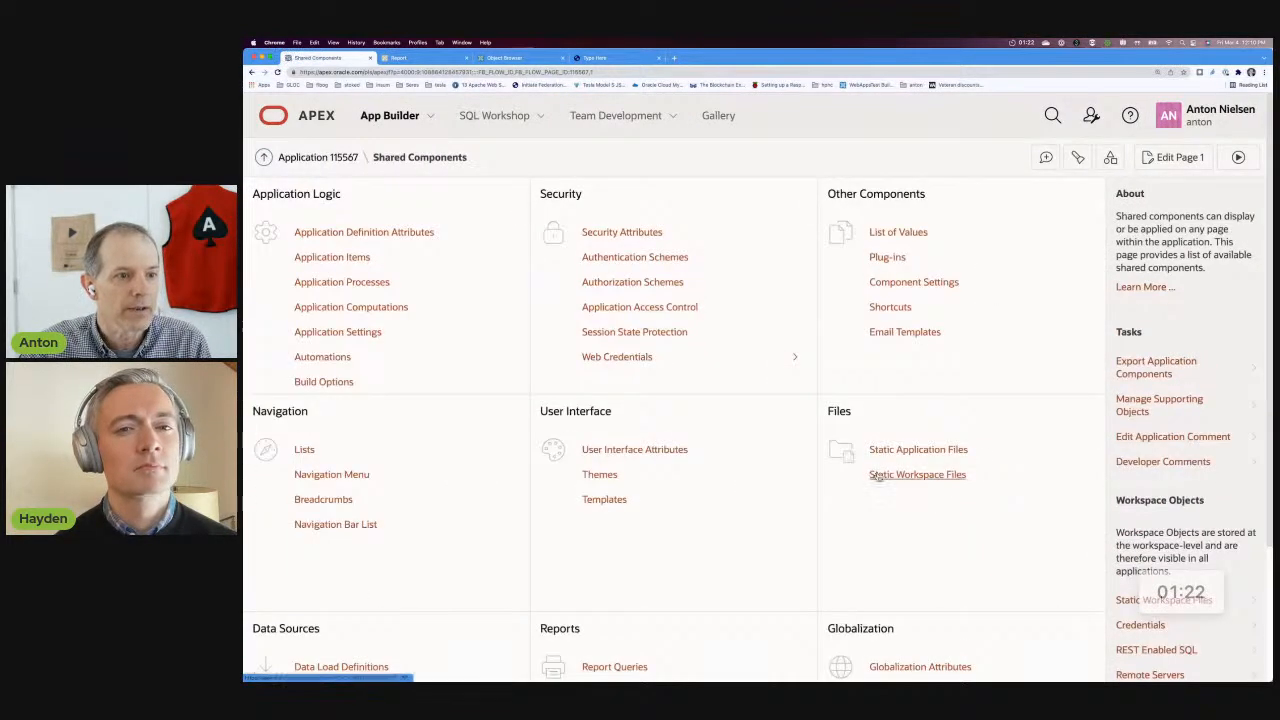
scroll(880, 470, down, 3)
click(880, 512)
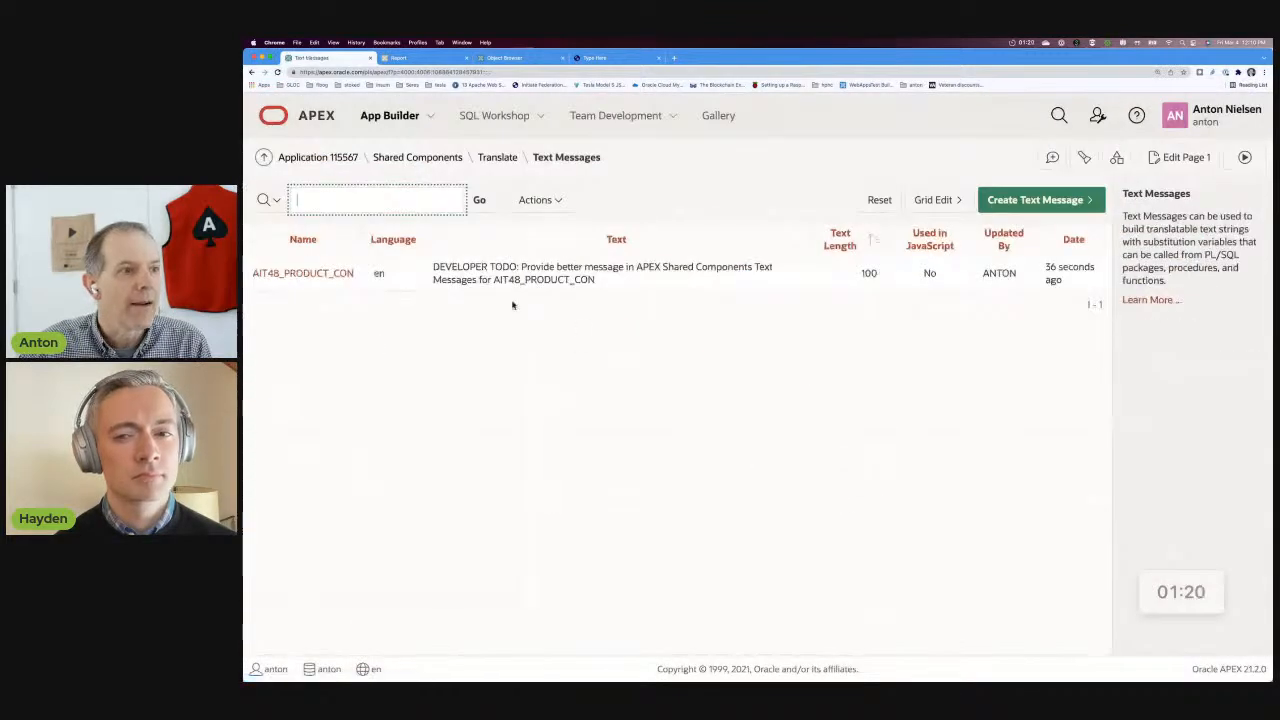
drag(597, 282, 435, 267)
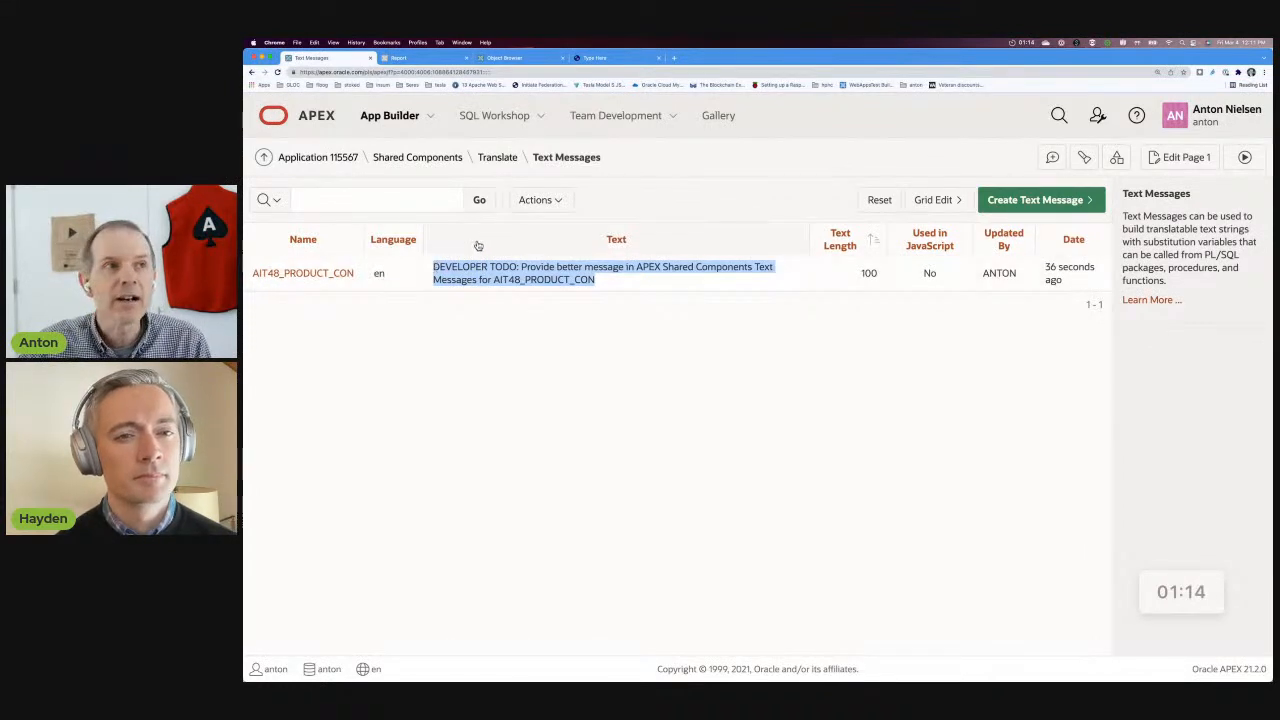
In the insum_error_handler_api package body, assign g_app_id the value 89808 in place of v('APP_ID').
click(533, 60)
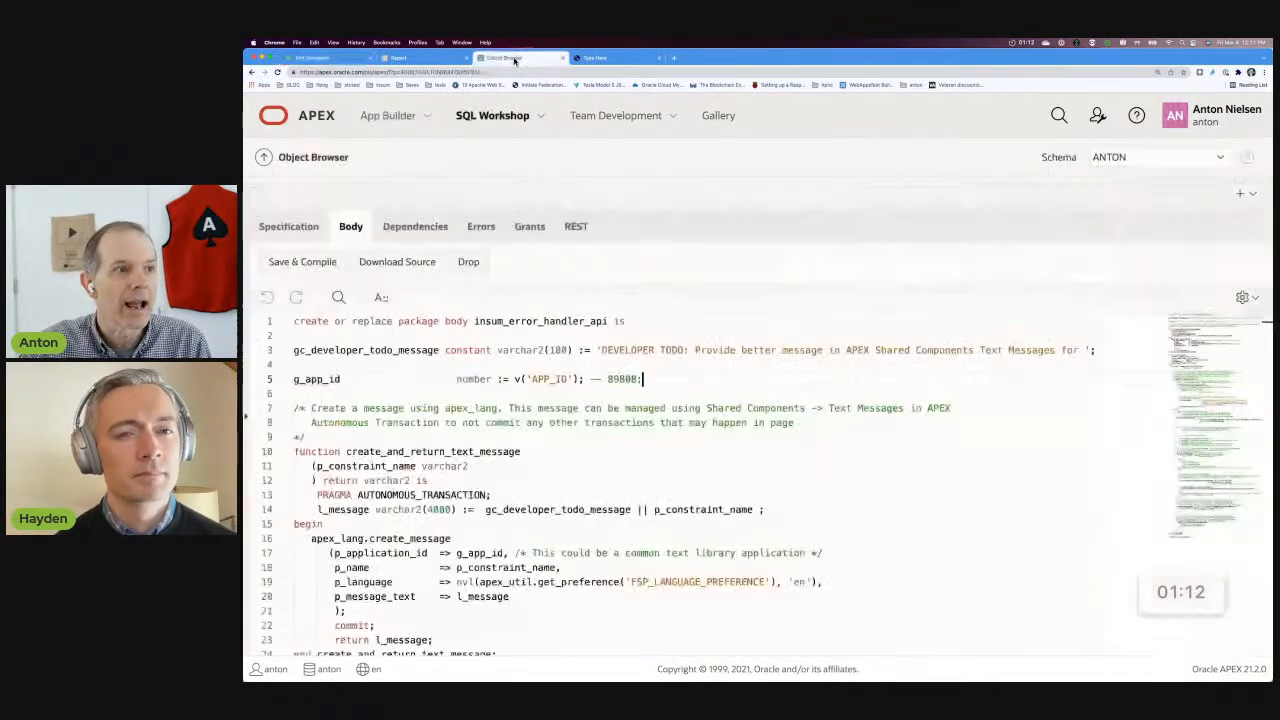
click(597, 379)
text(--)
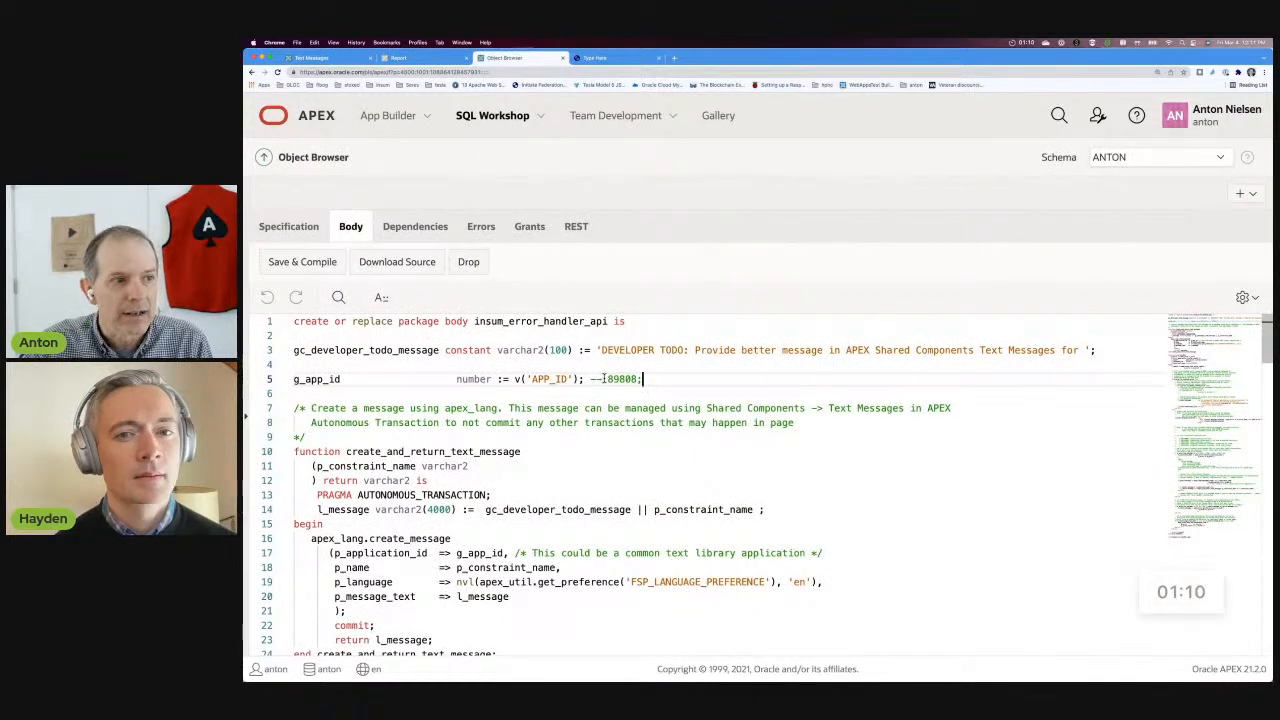
drag(603, 379, 509, 379)
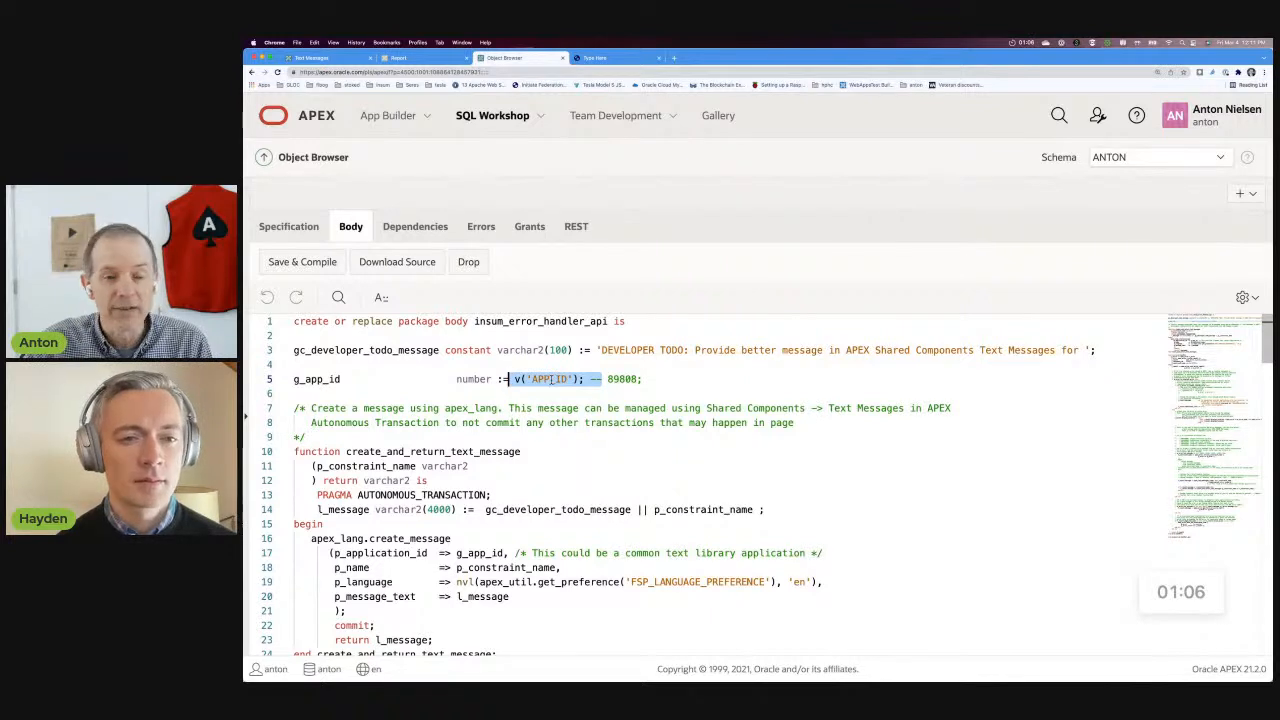
drag(603, 379, 515, 379)
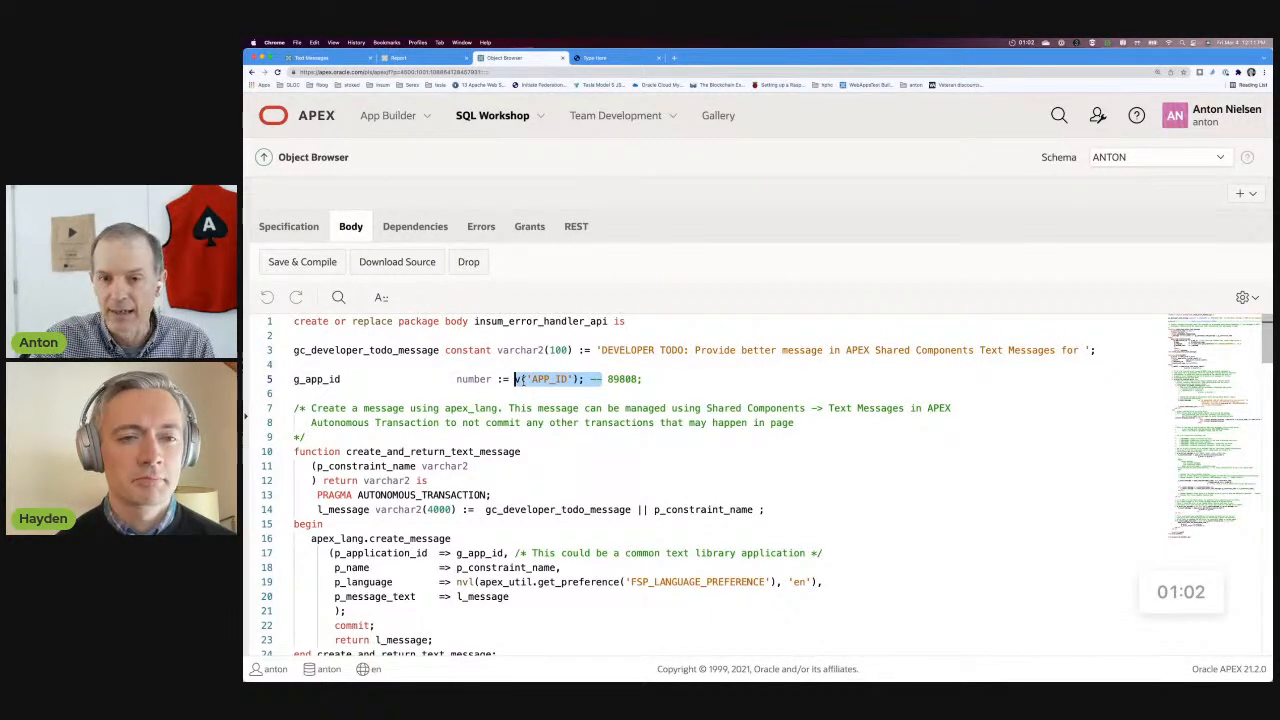
key(BackSpace)
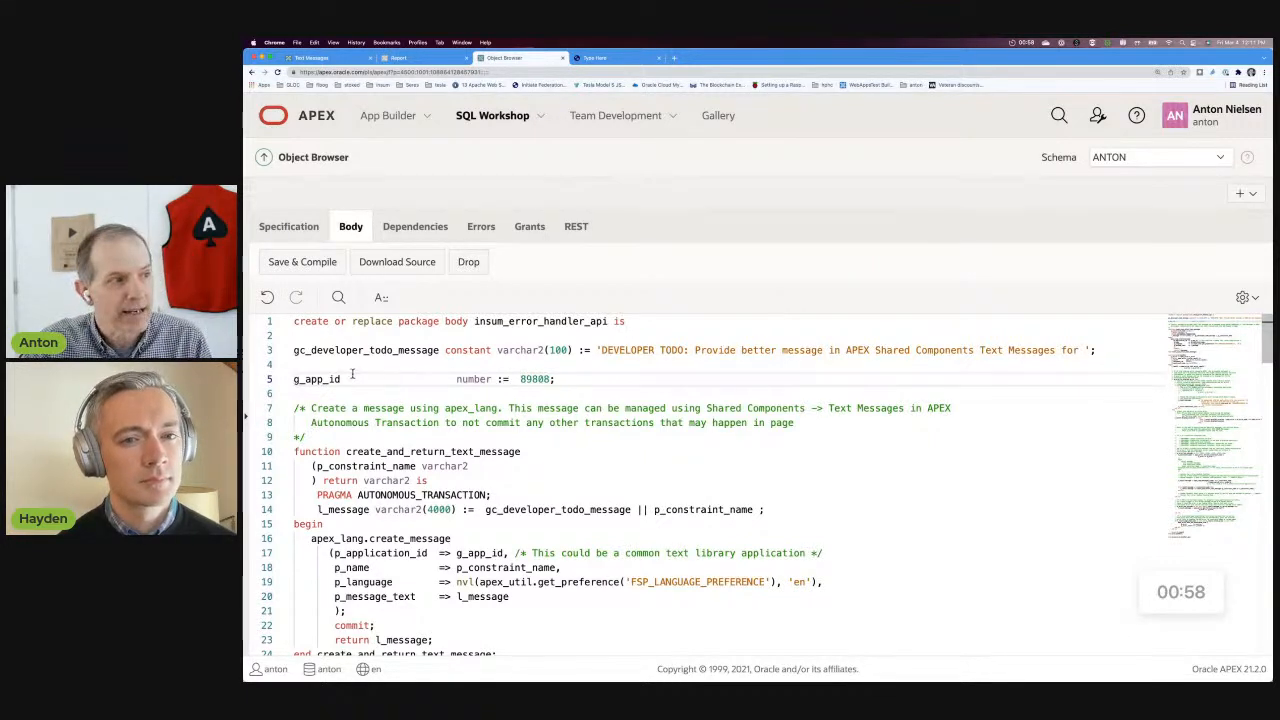
Search the package body for each use of g_app_id, return to its declaration, and save and compile the package.
click(338, 297)
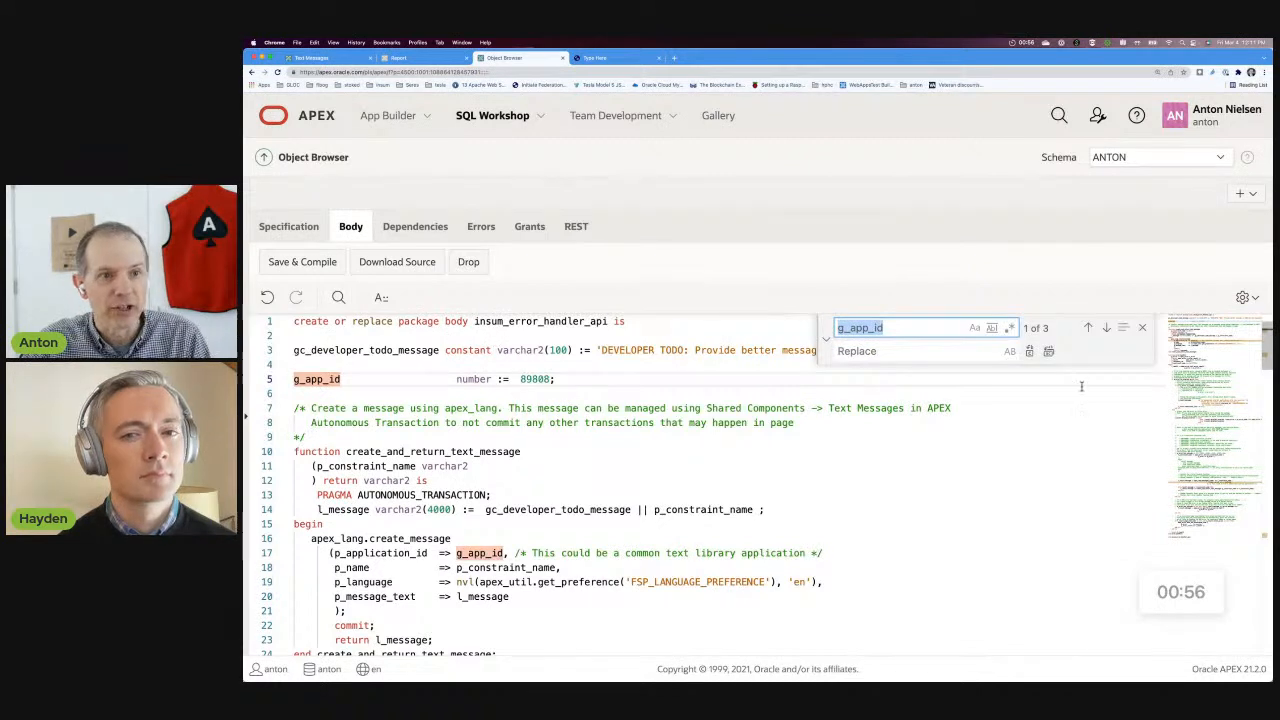
click(1106, 328)
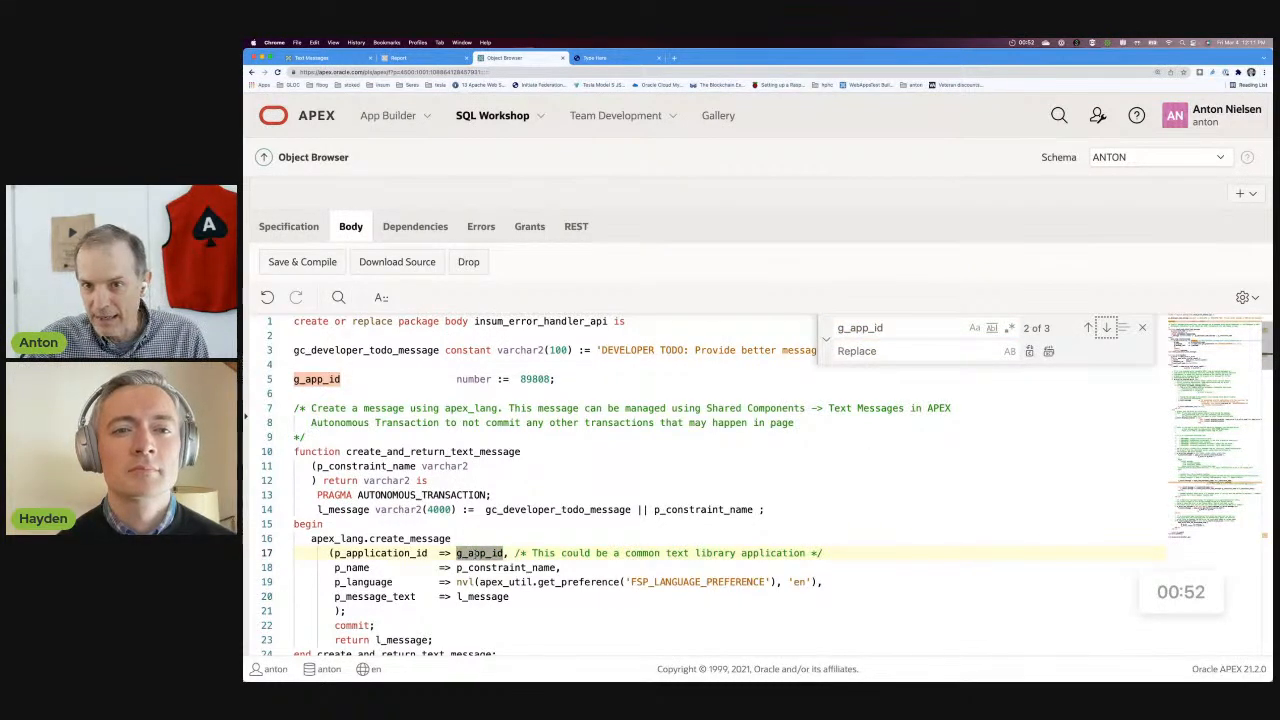
click(1107, 328)
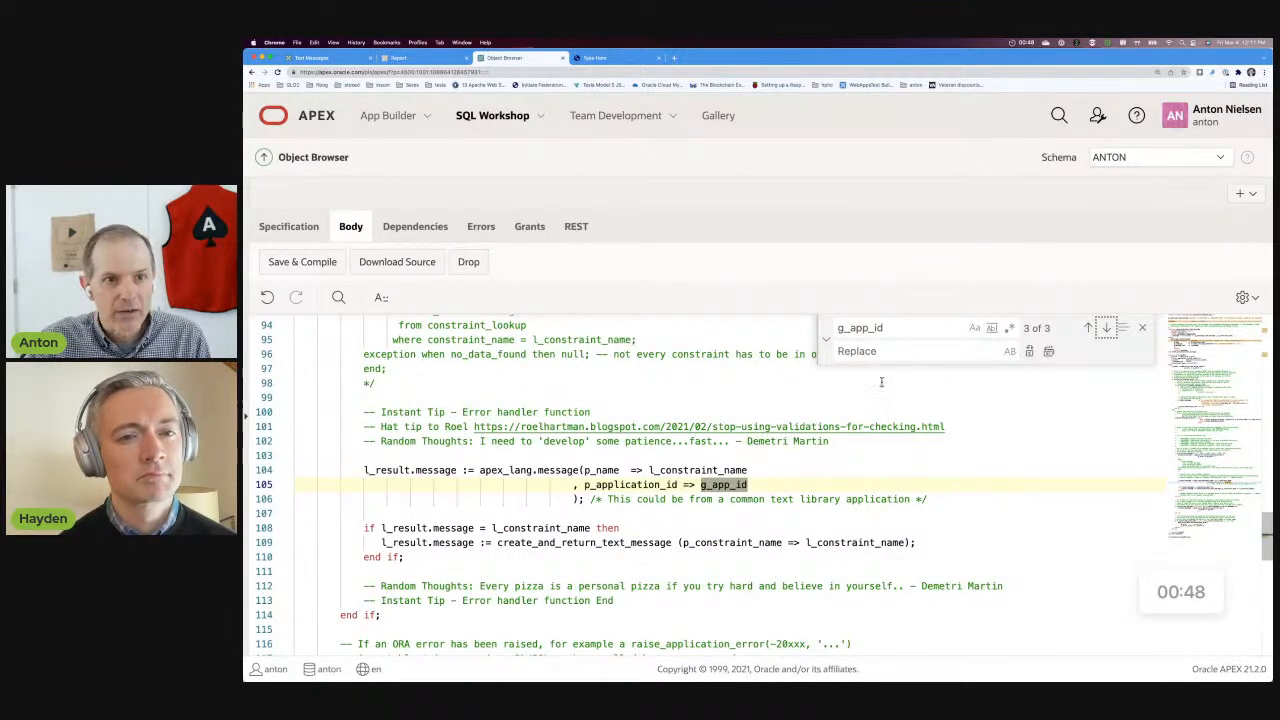
click(1089, 328)
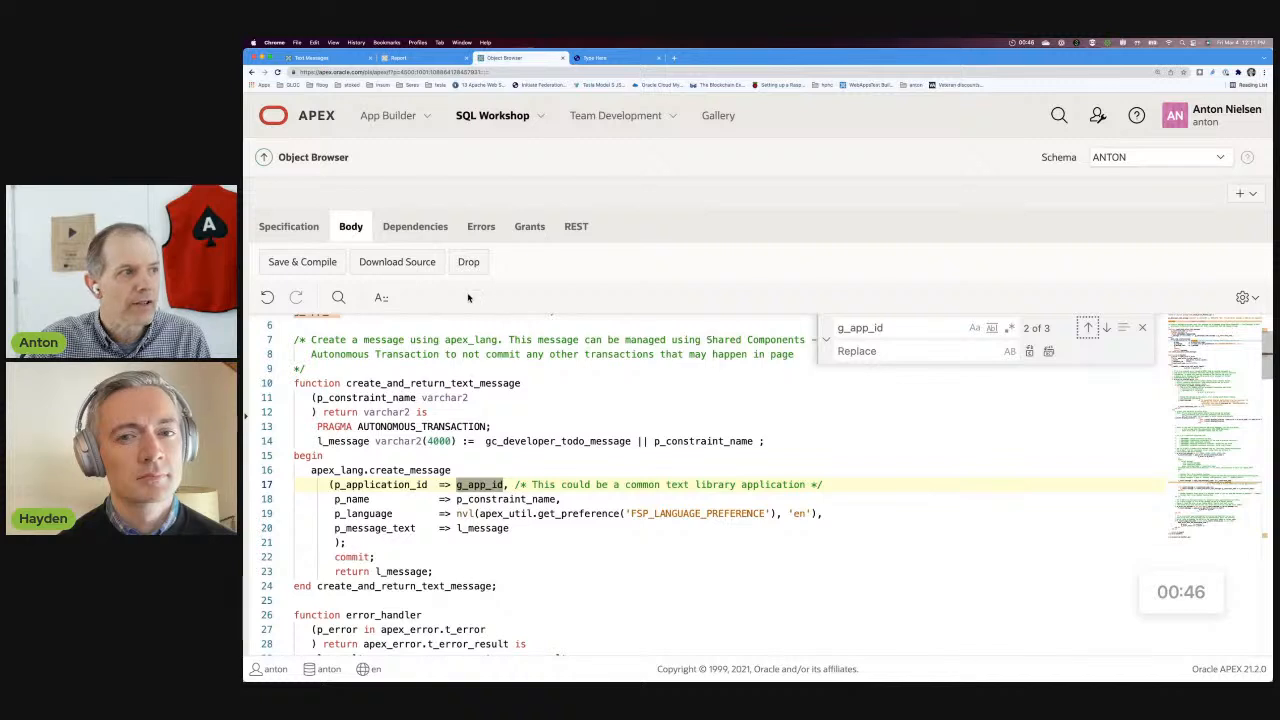
click(1088, 330)
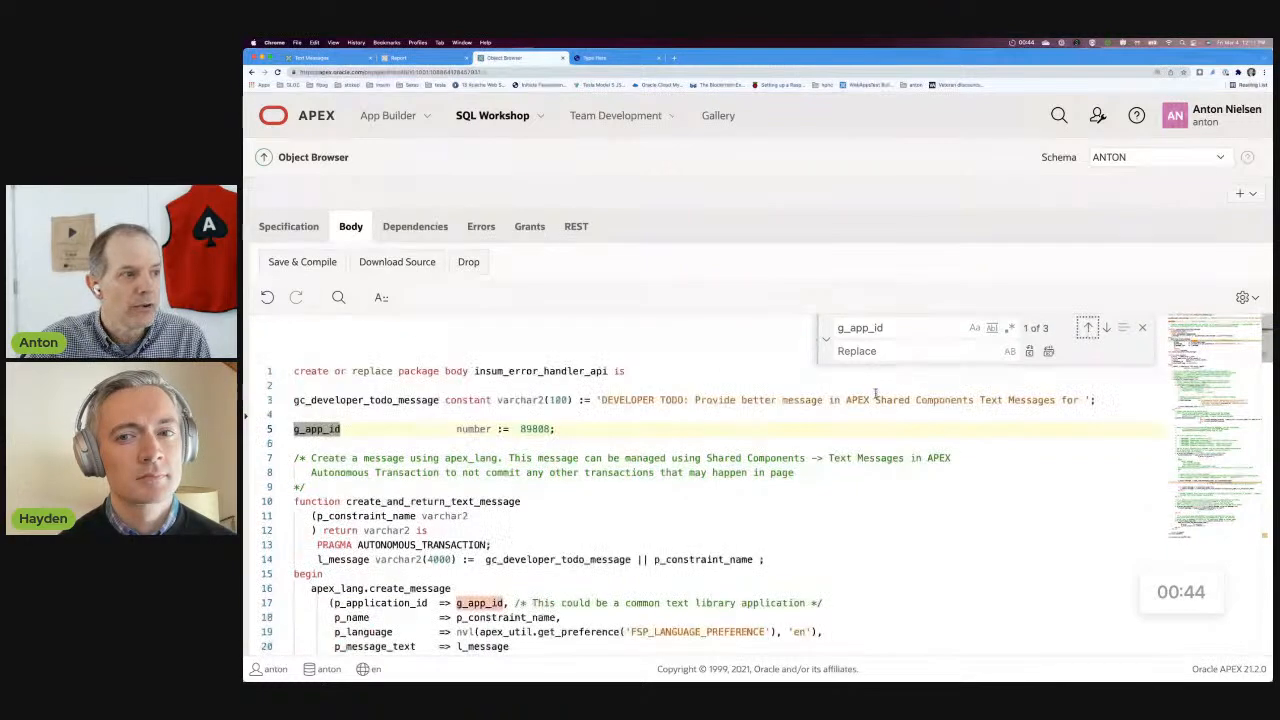
click(327, 262)
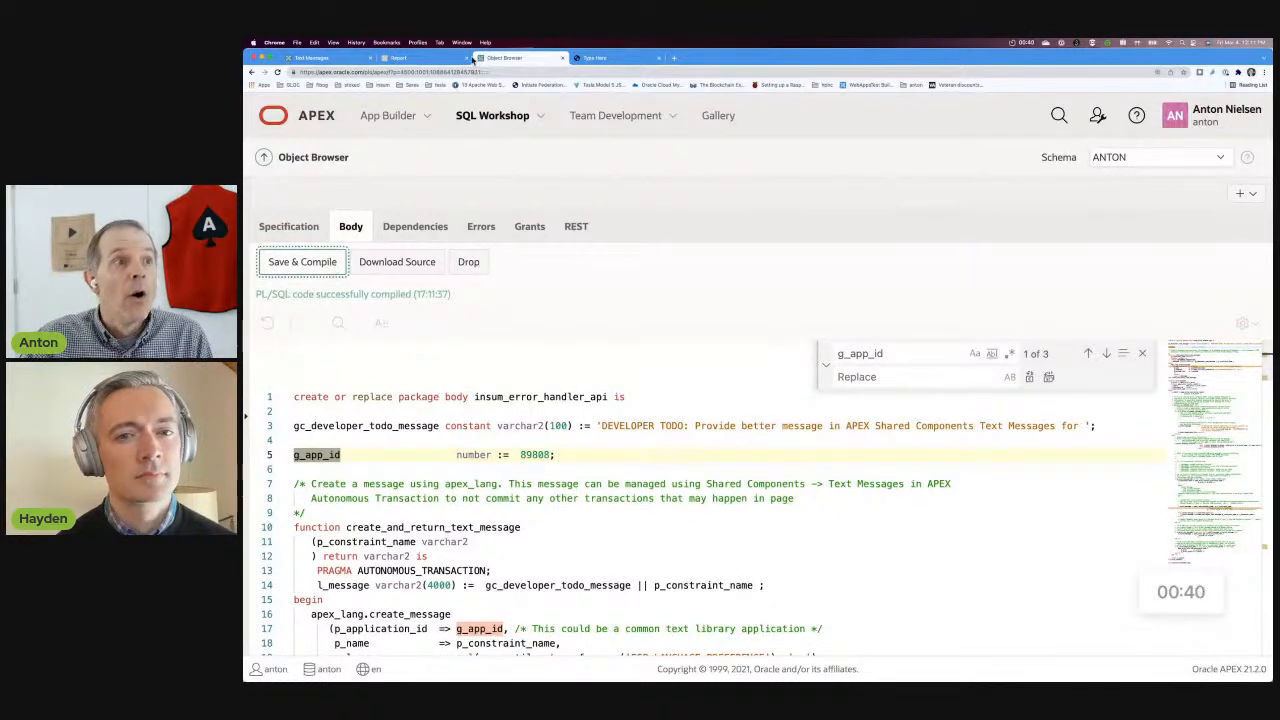
In the running report, dismiss the error on the LST product form and try again to apply the Purple color.
click(397, 58)
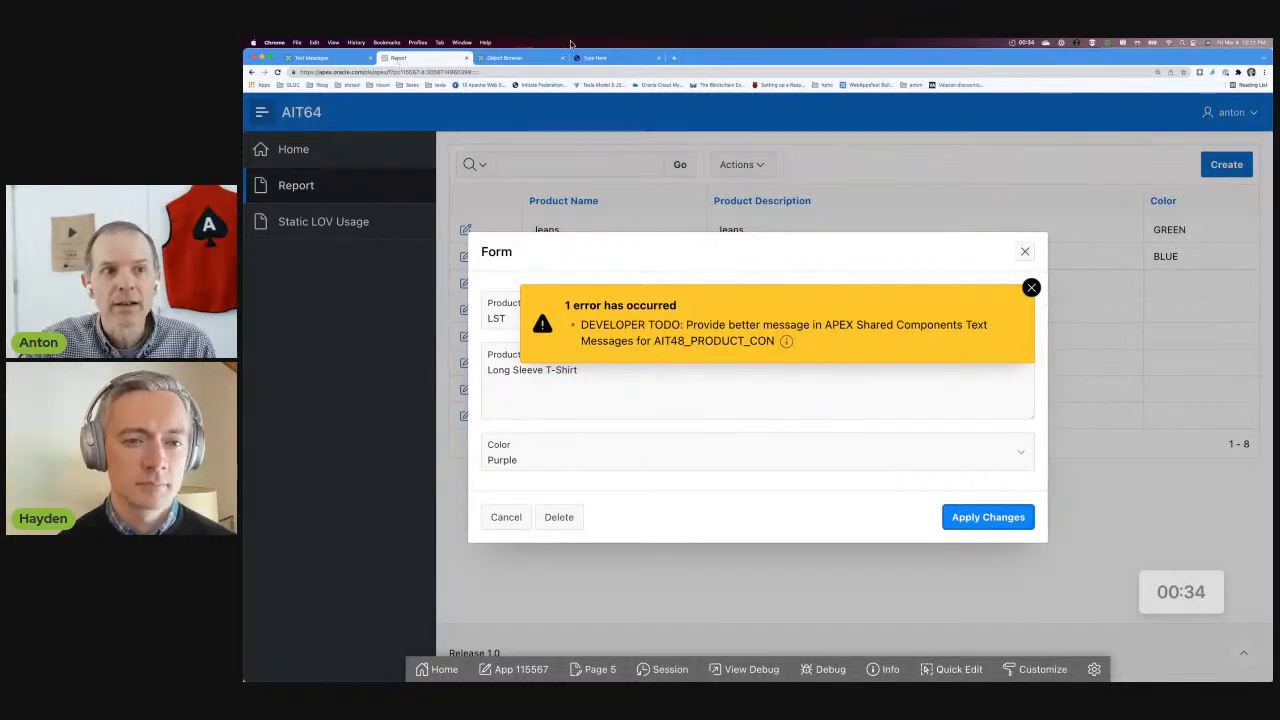
click(1032, 288)
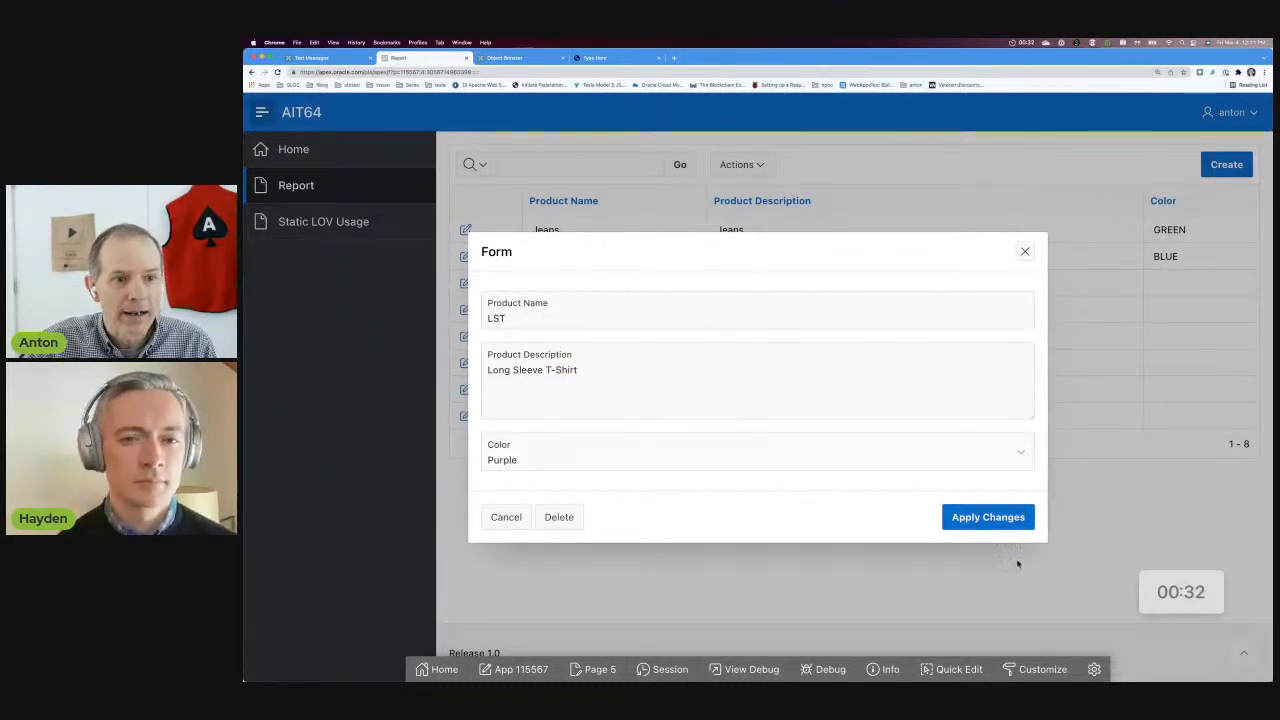
click(1008, 518)
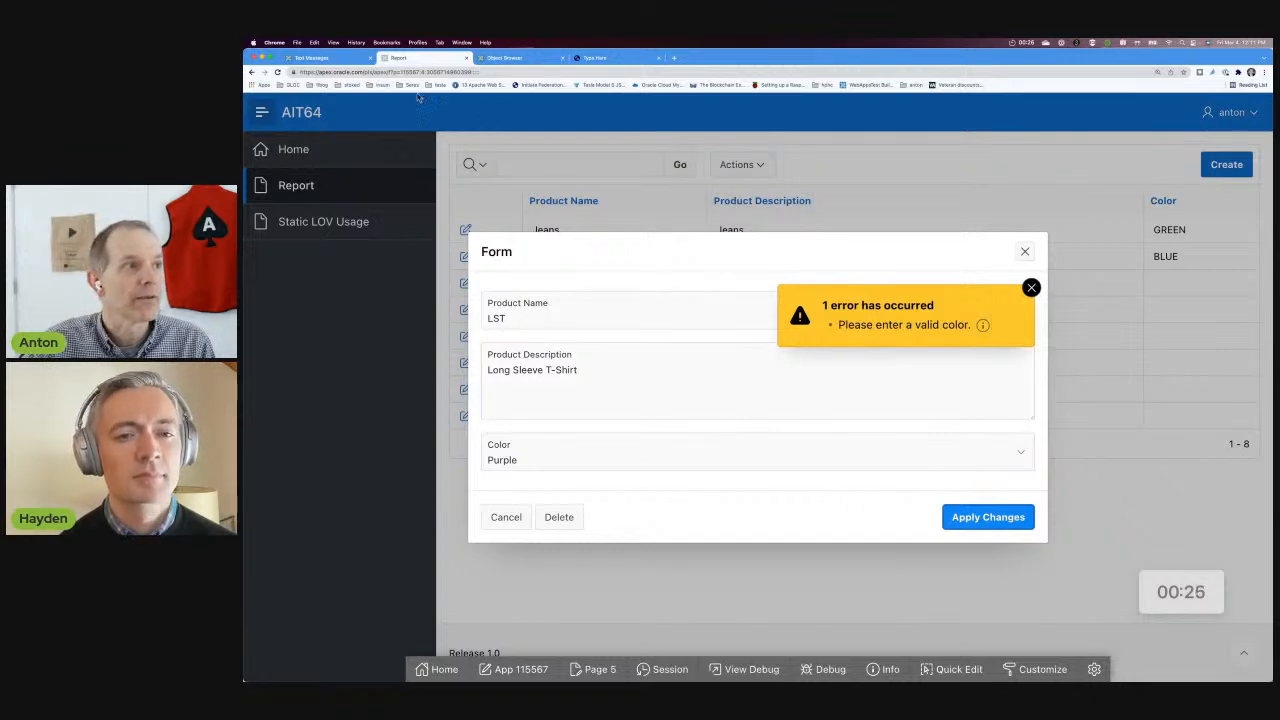
Open the text messages in AIT64_Master's shared components and examine the AIT48_PRODUCT_CON message.
click(310, 58)
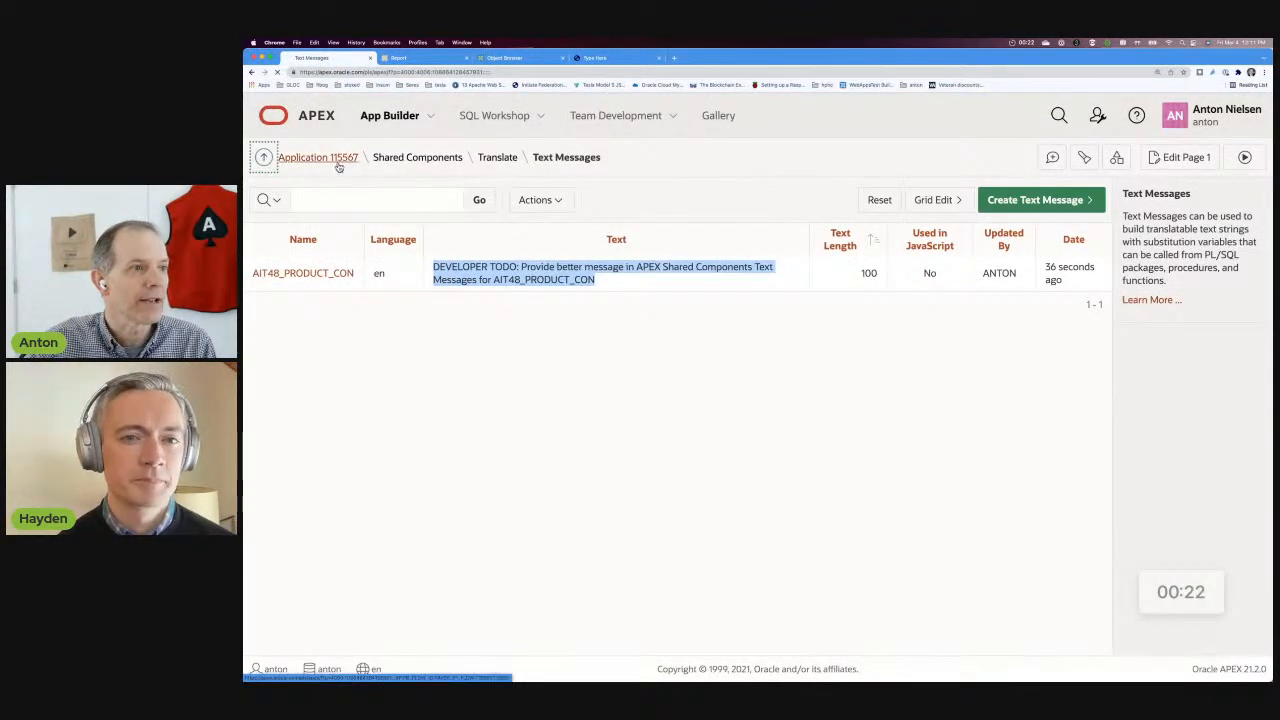
click(334, 157)
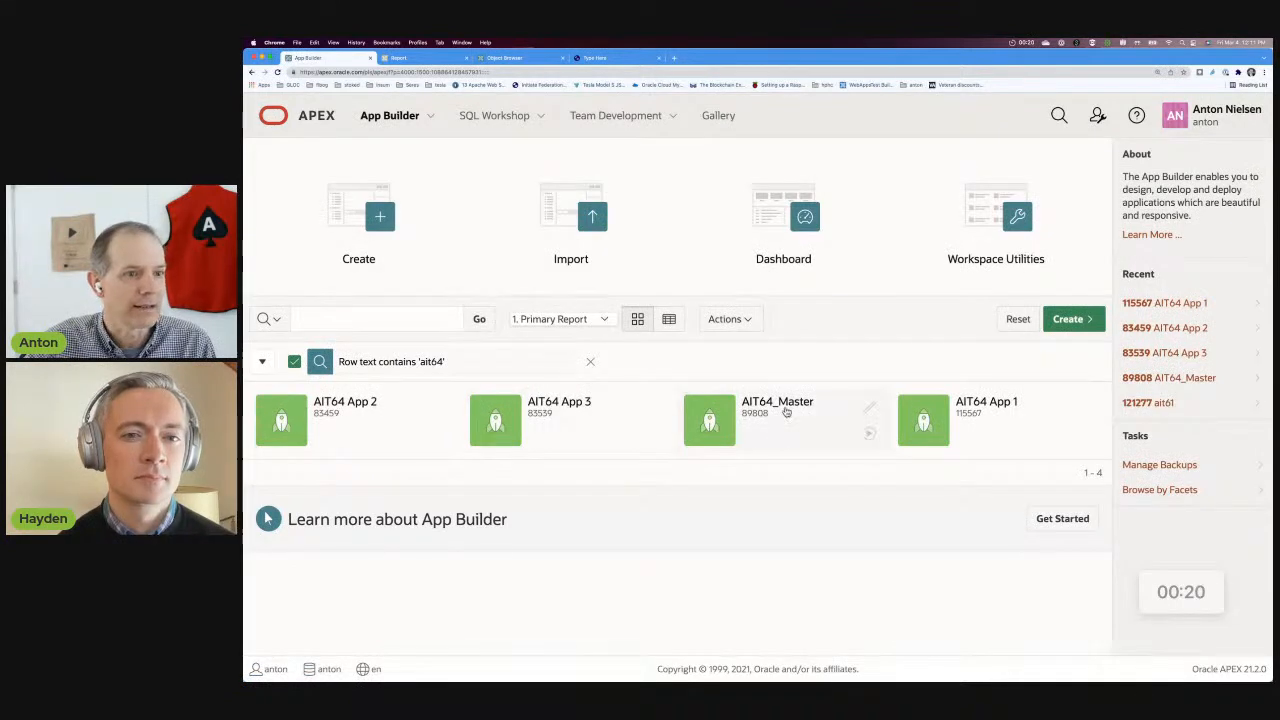
click(787, 412)
click(686, 303)
scroll(928, 475, down, 3)
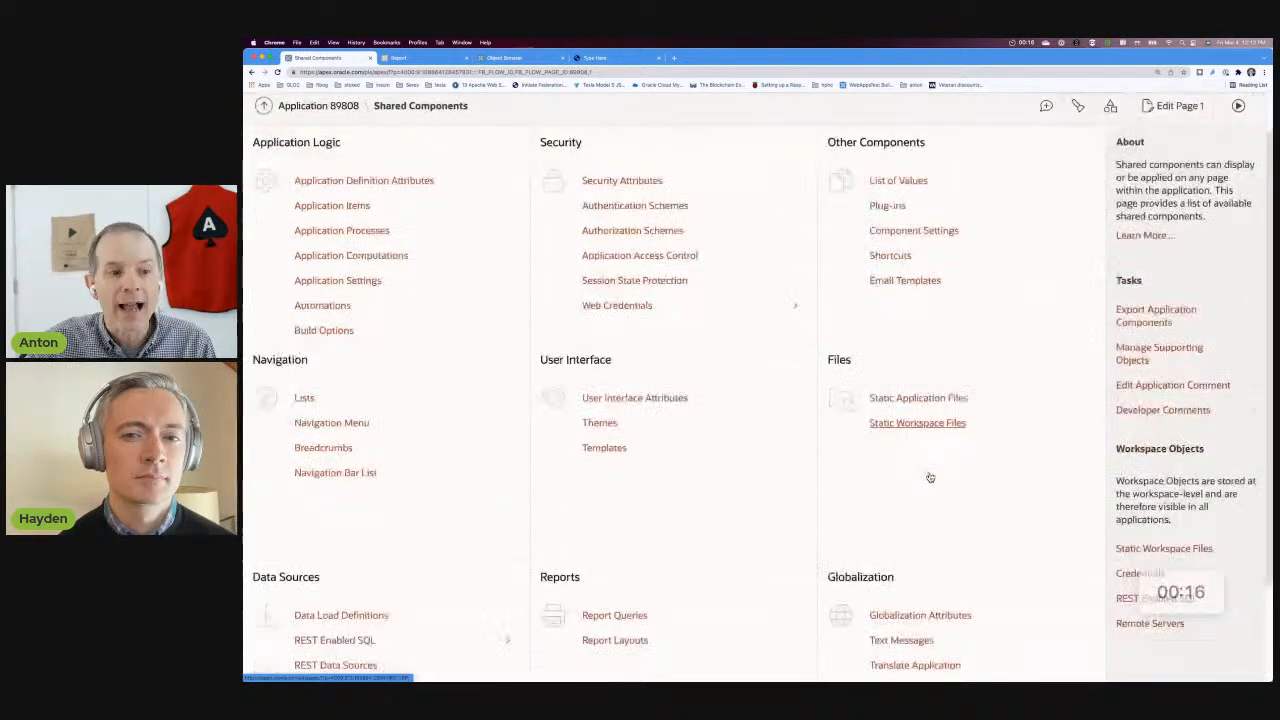
click(895, 545)
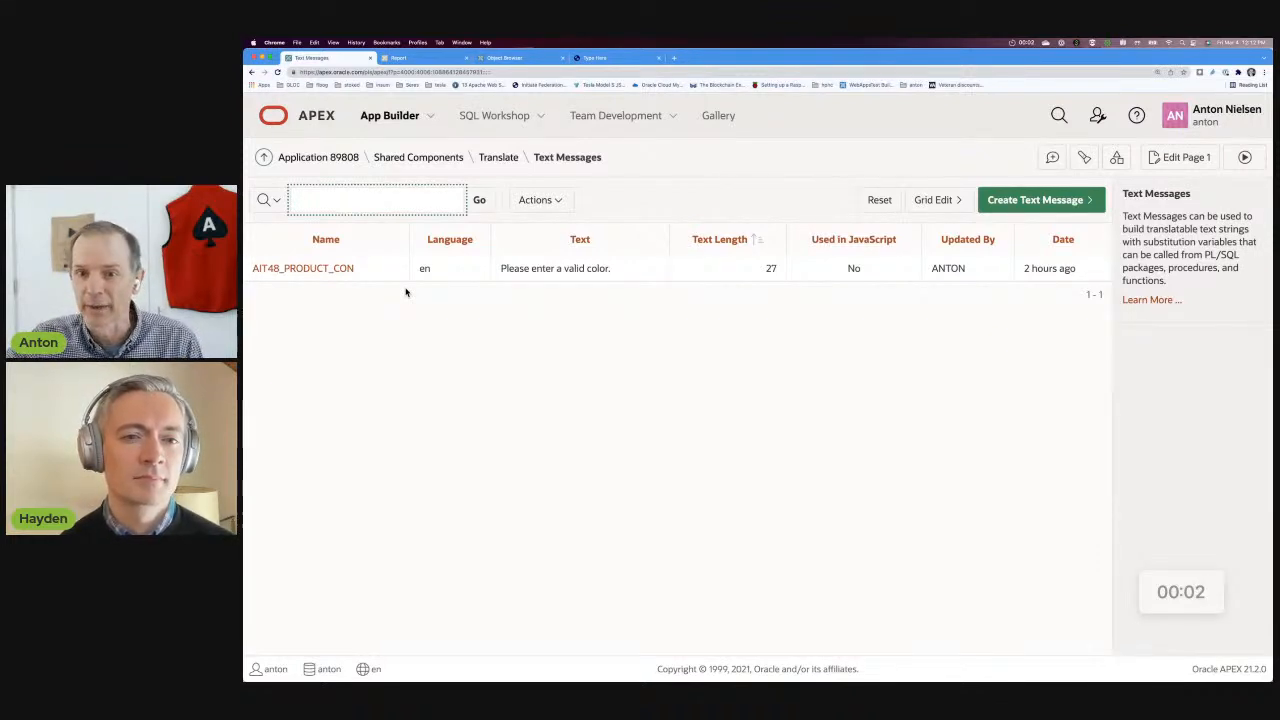
Return to the package body and highlight the application ID assigned to g_app_id.
click(1204, 577)
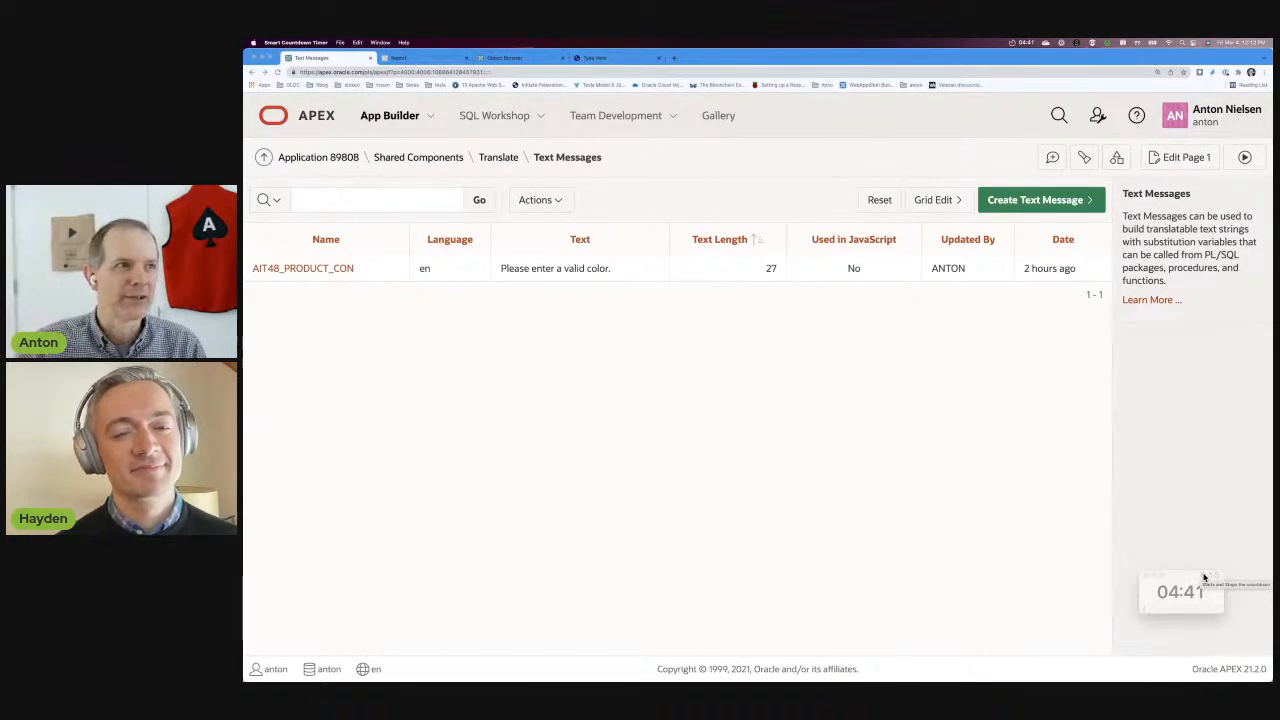
click(505, 59)
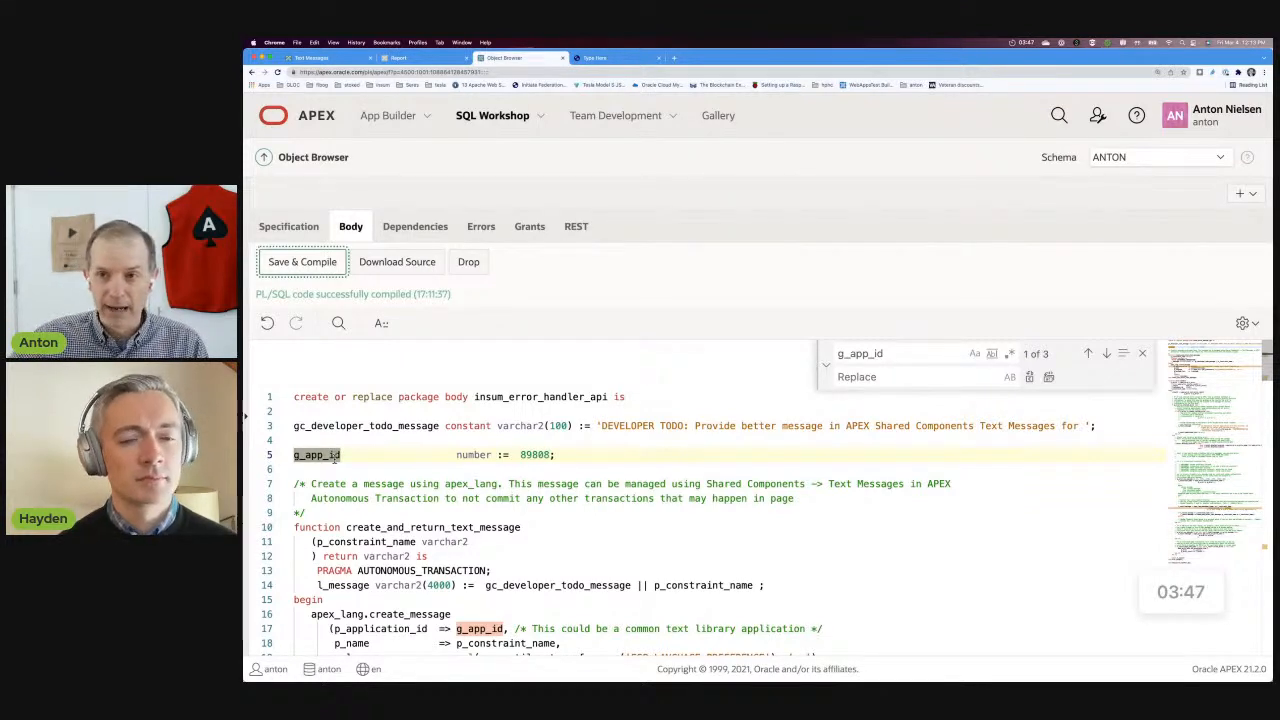
double_click(537, 454)
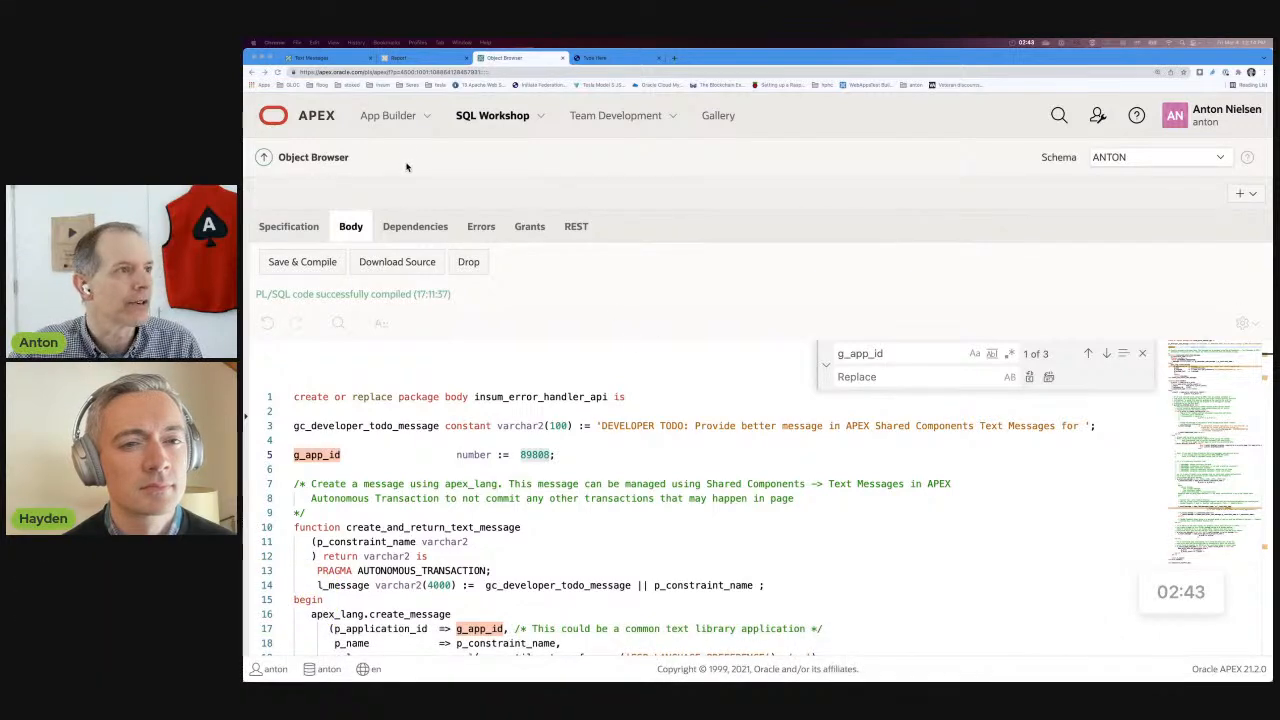
Open the COLOR list of values in AIT64 App 3's shared components and examine its Reference Master List of Values From setting.
click(318, 57)
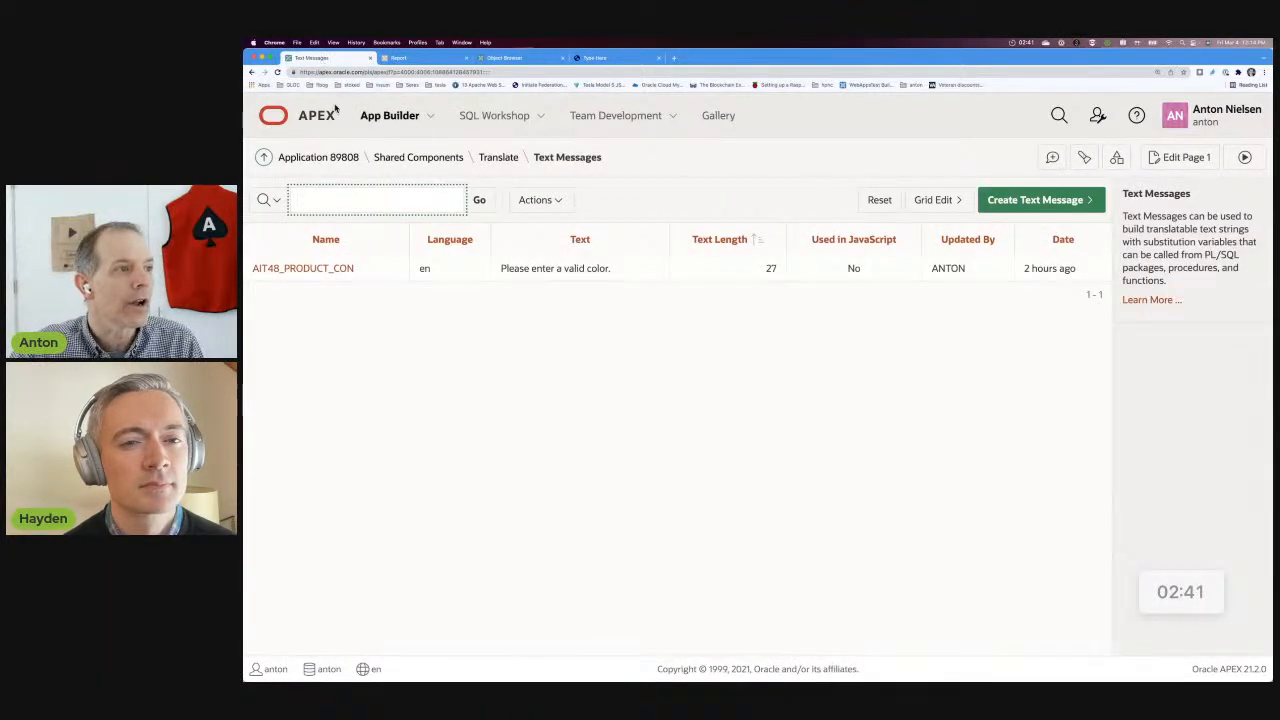
click(264, 158)
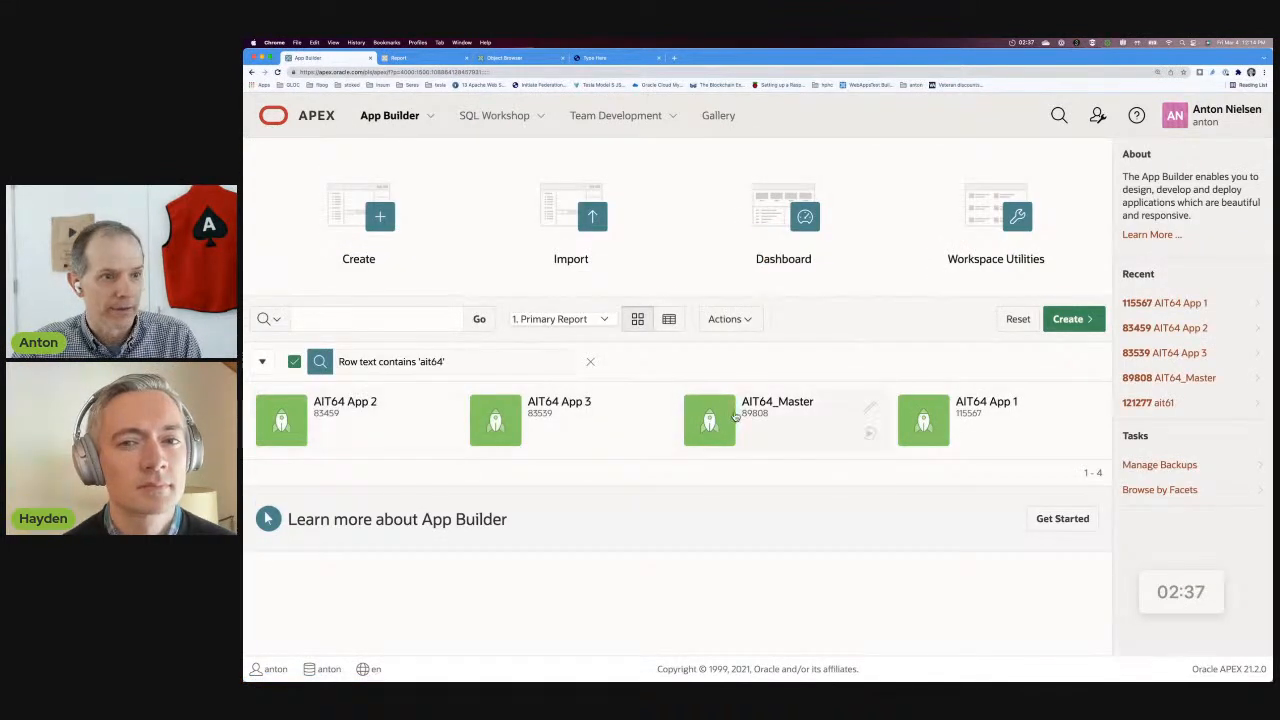
click(515, 424)
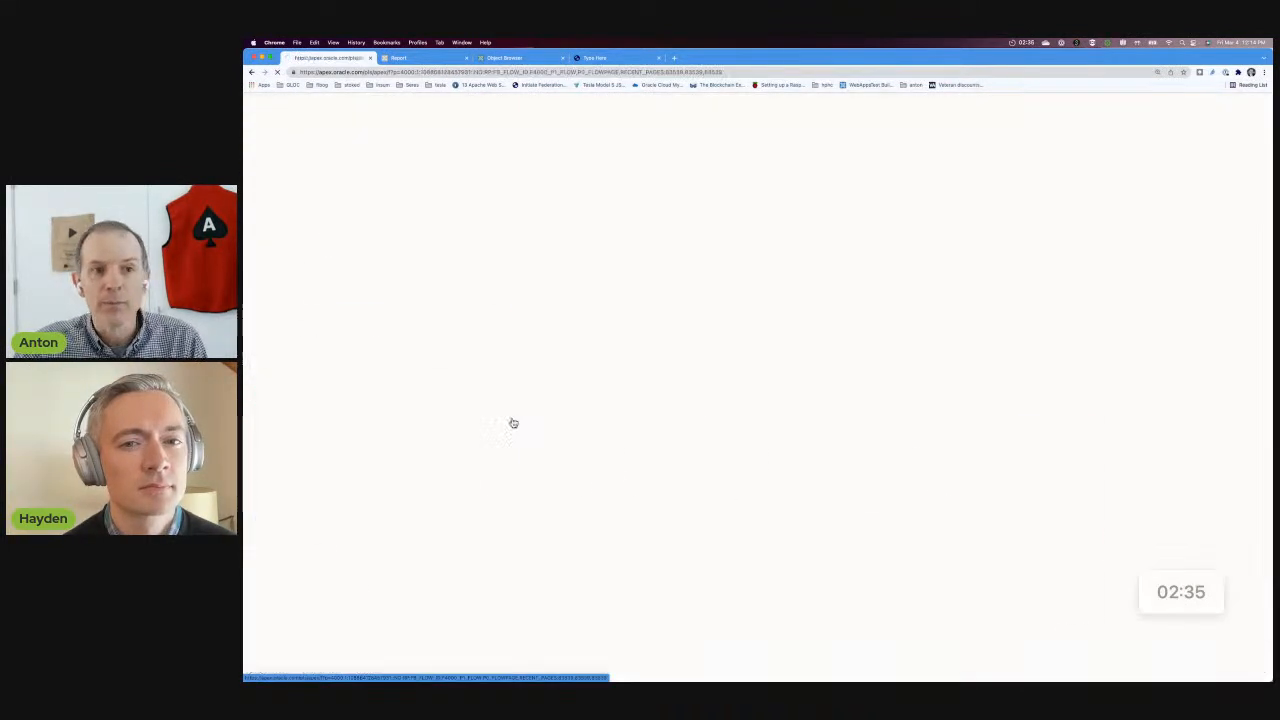
click(676, 322)
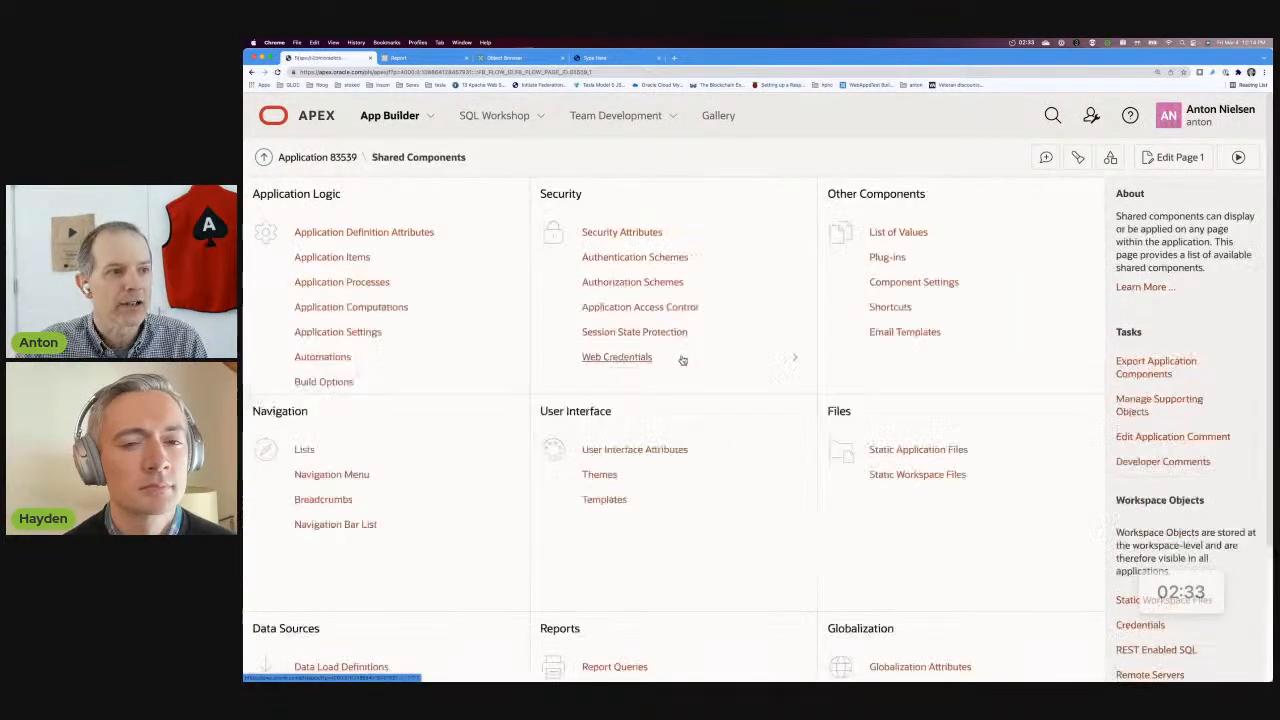
click(882, 236)
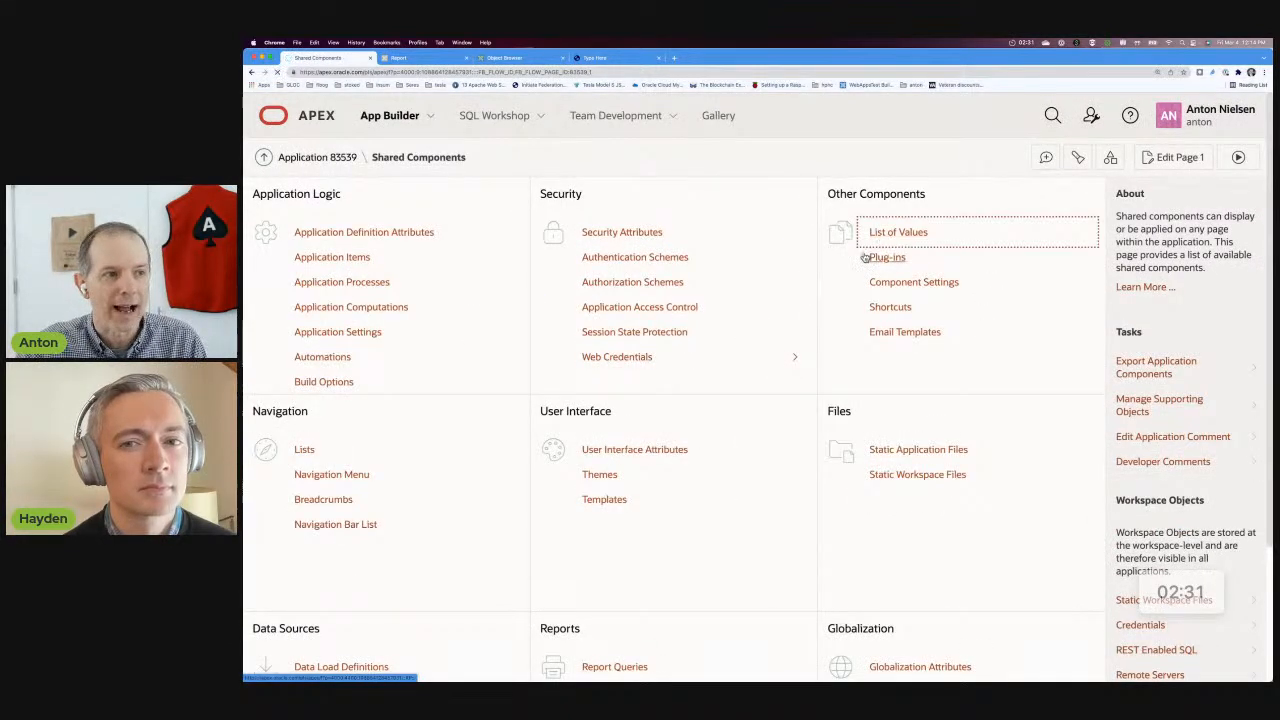
click(268, 300)
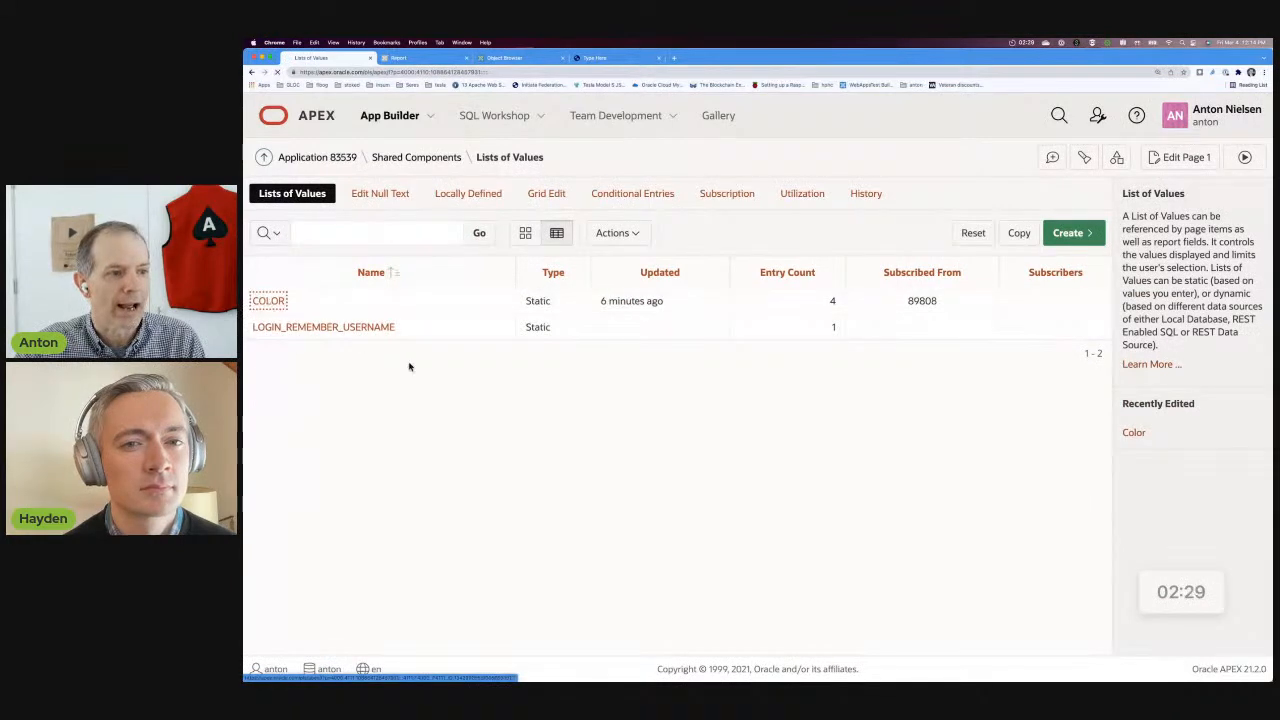
scroll(636, 491, down, 5)
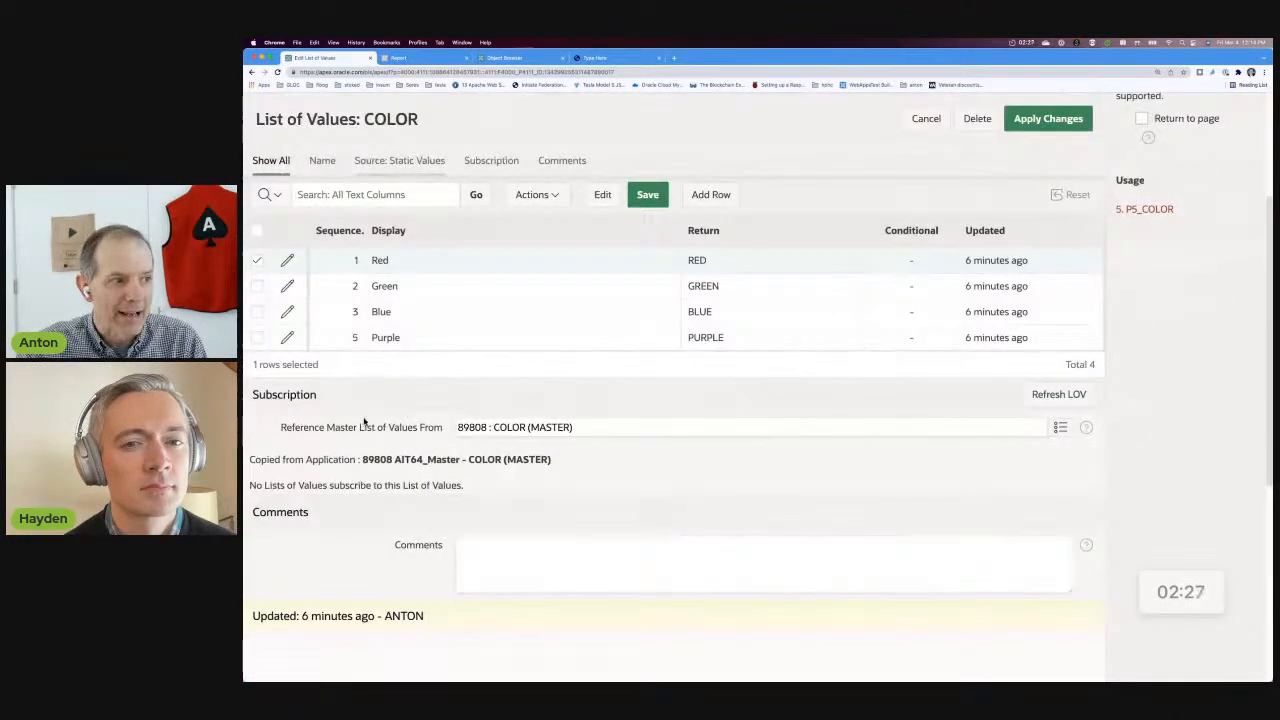
drag(281, 429, 442, 431)
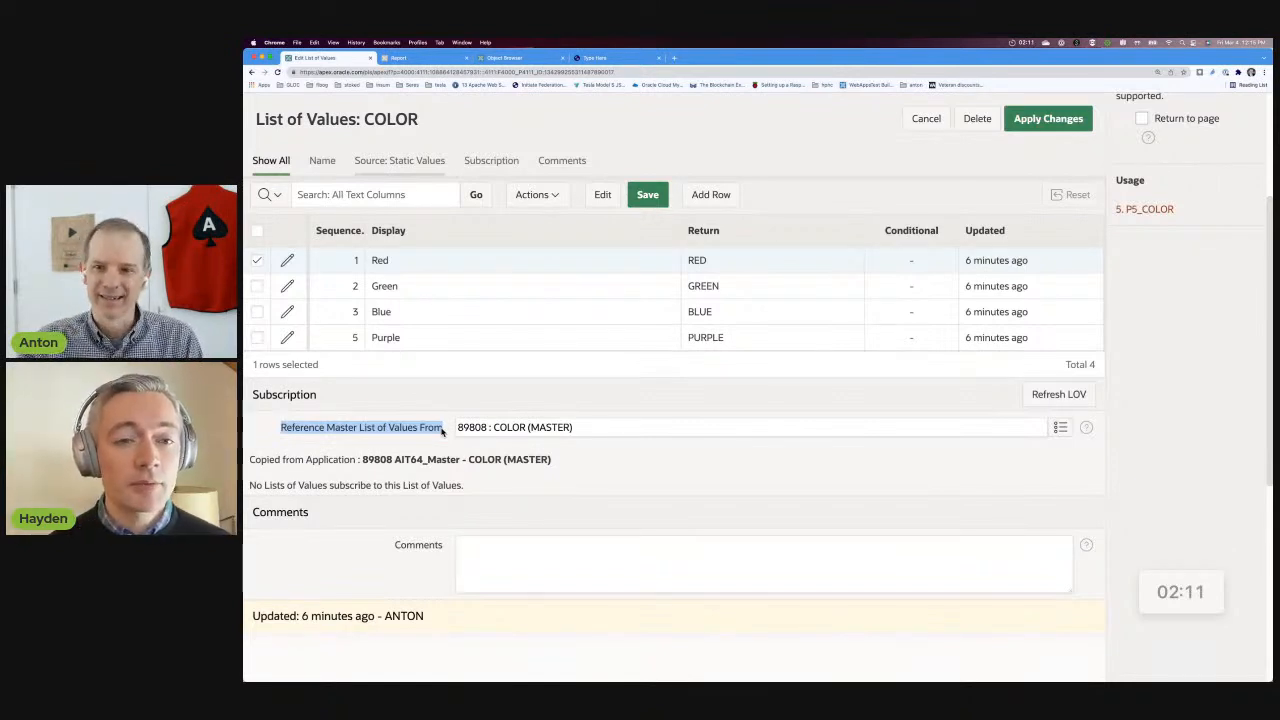
click(568, 427)
drag(568, 427, 494, 427)
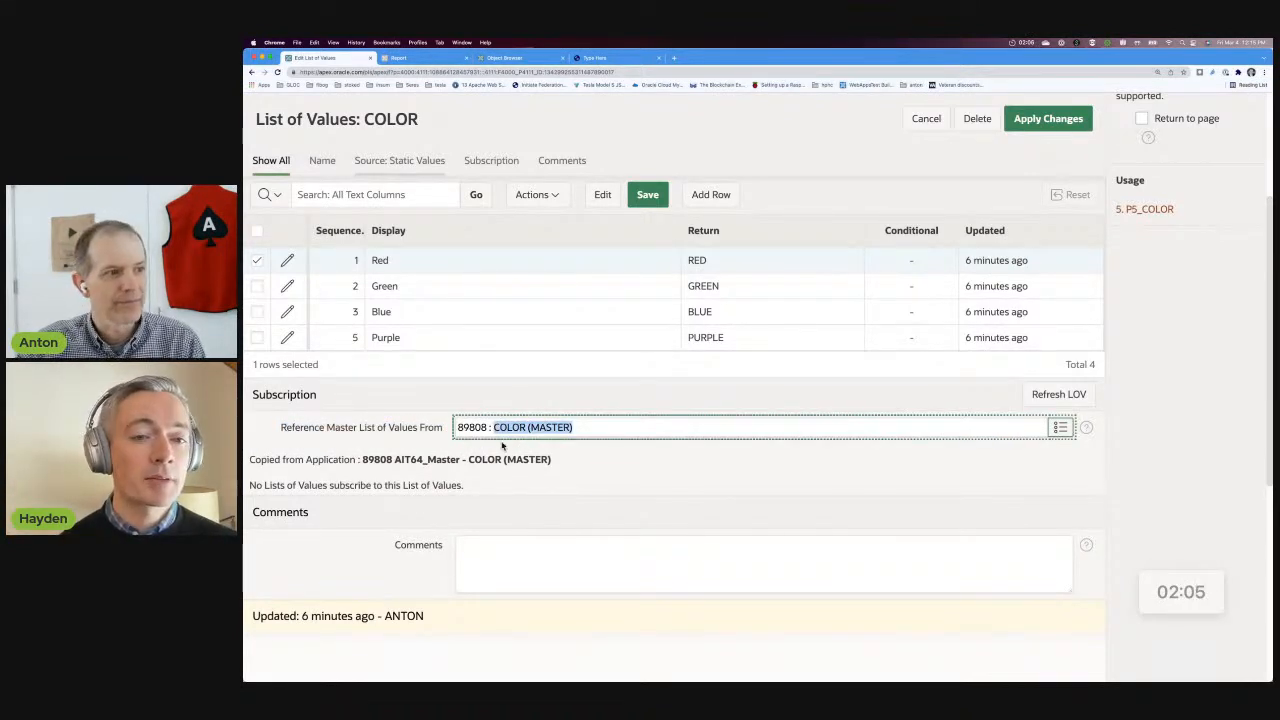
click(586, 470)
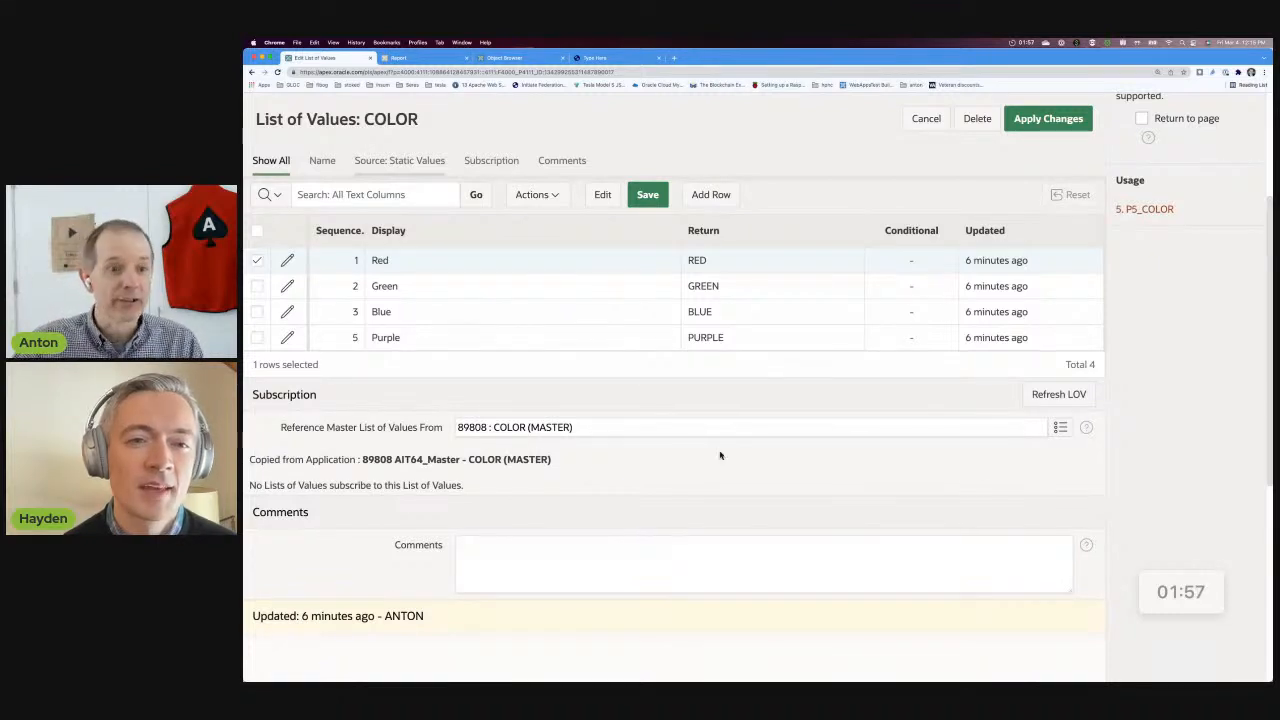
Browse the lists of values available as COLOR's subscription master, and return to AIT64 App 3's home page.
click(1060, 427)
scroll(824, 421, down, 10)
scroll(774, 423, up, 10)
click(853, 255)
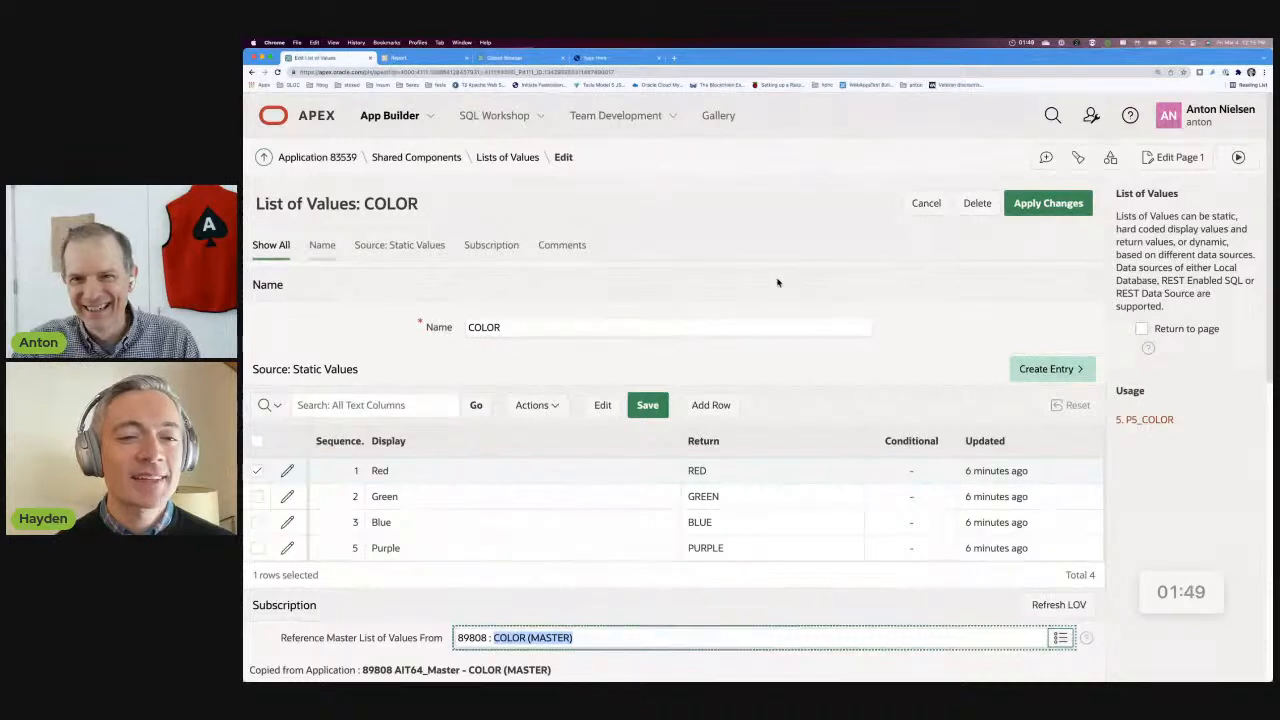
click(318, 158)
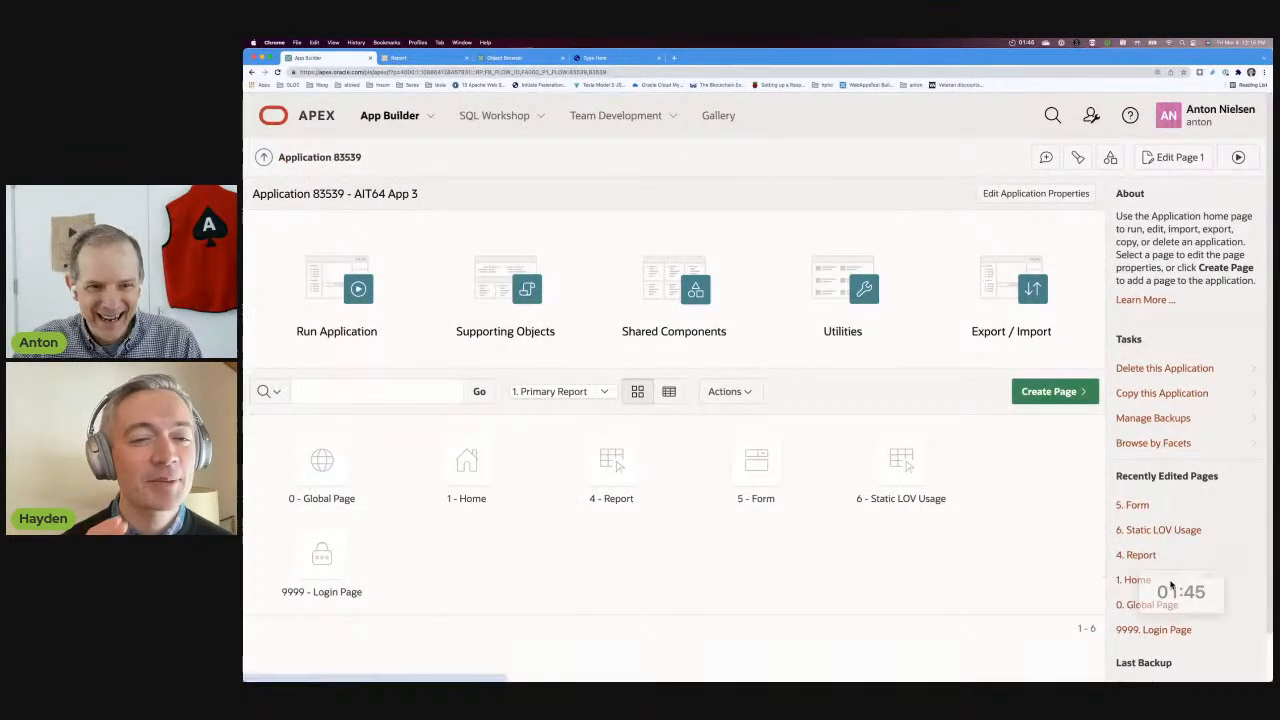
Reopen the COLOR list of values in AIT64 App 3's shared components and review its static values and subscription.
click(1201, 578)
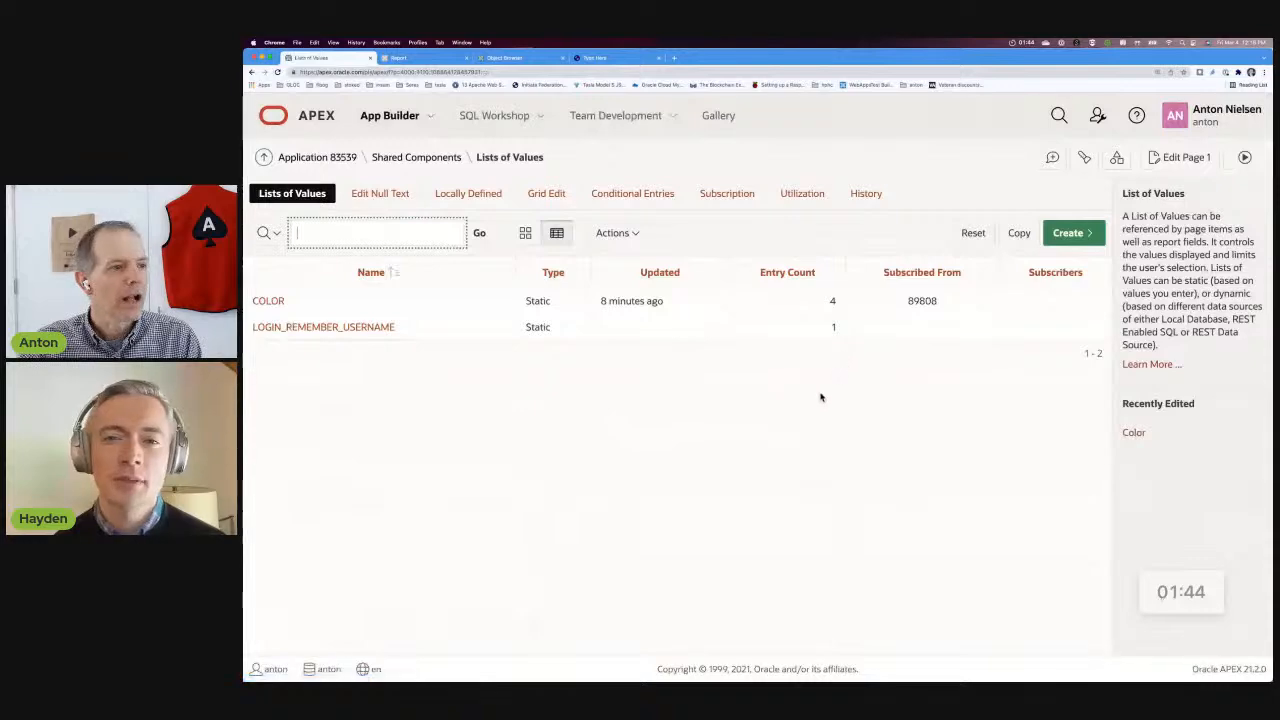
click(264, 301)
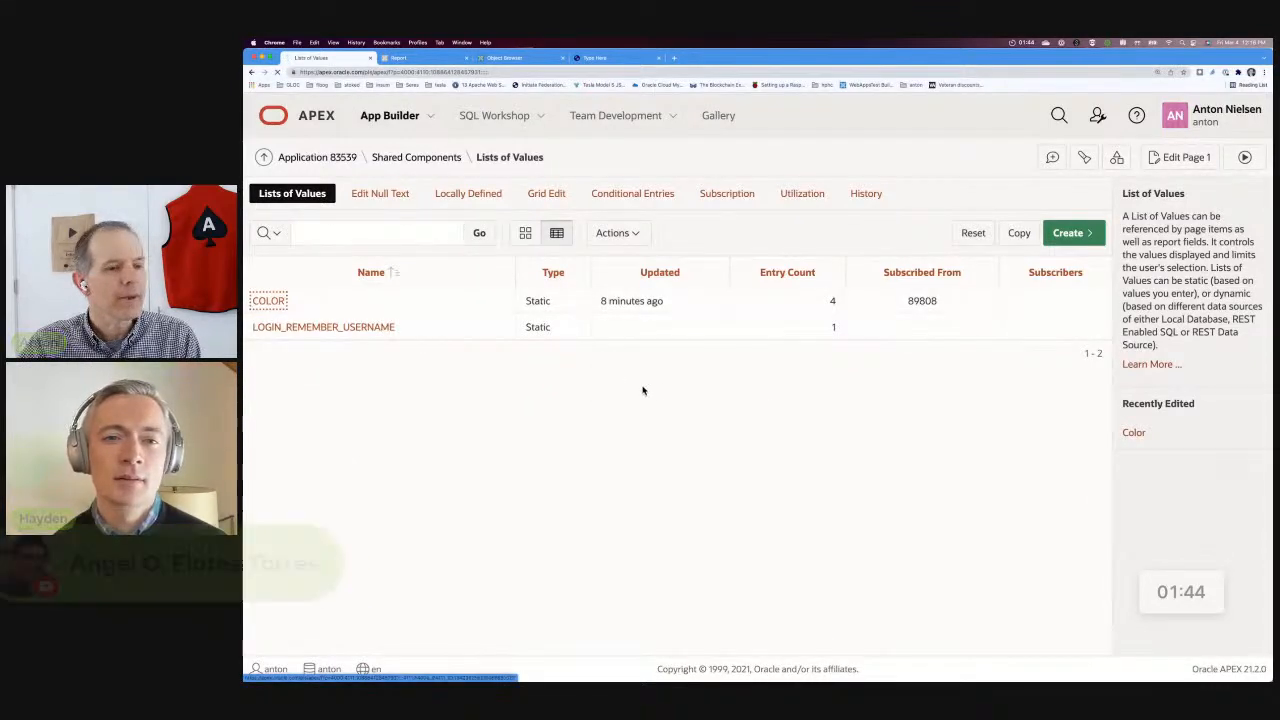
scroll(806, 478, down, 2)
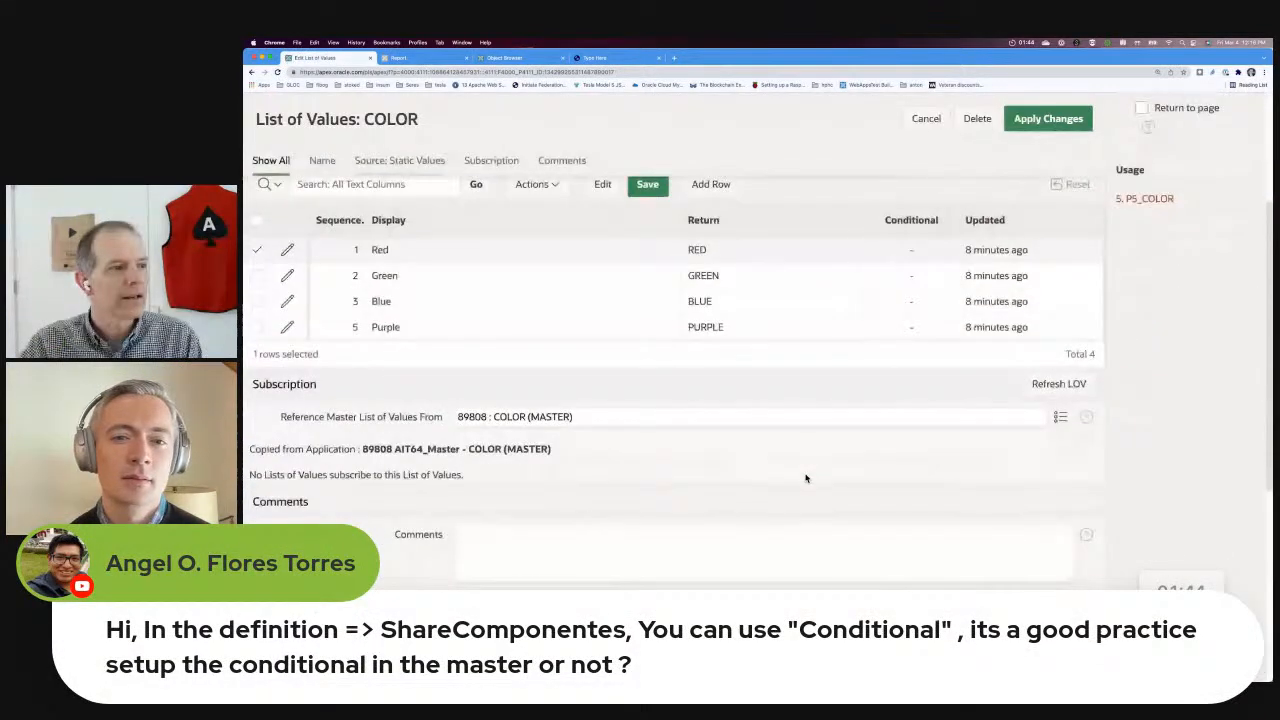
scroll(806, 478, up, 3)
scroll(806, 478, up, 1)
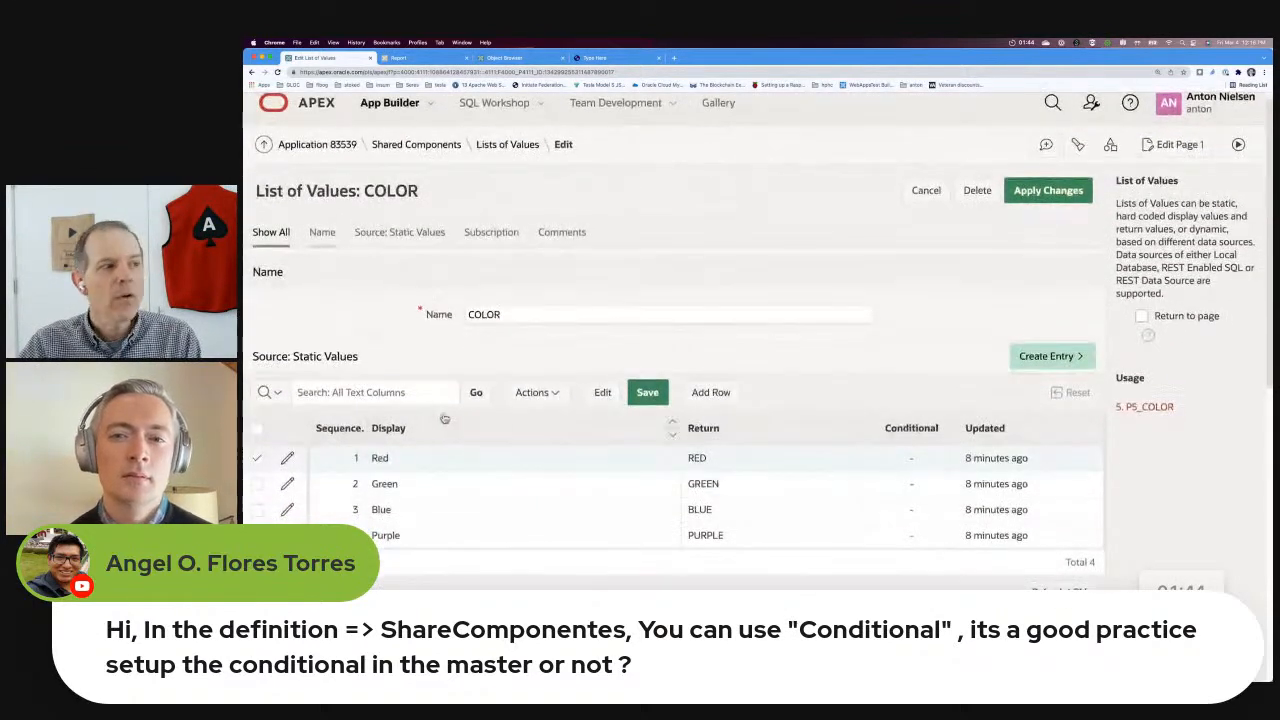
Open the Red entry of the COLOR list, examine its condition type options, and close the entry without changes.
click(287, 459)
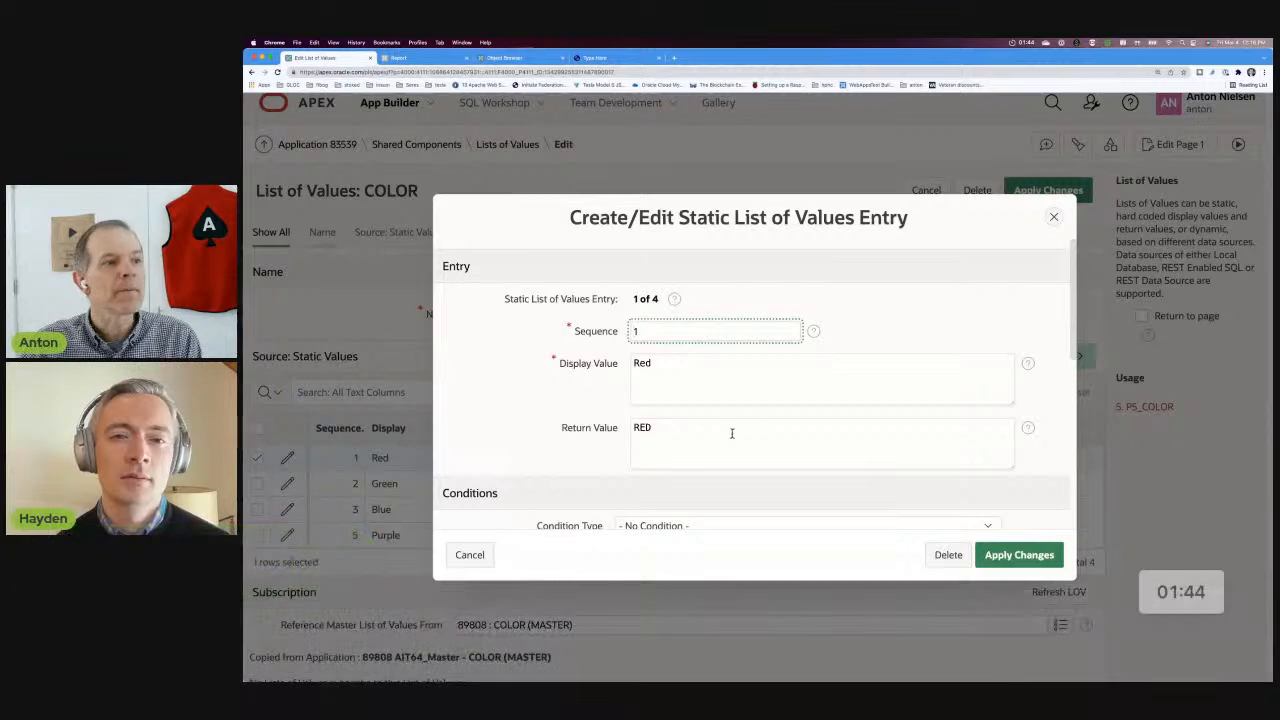
scroll(814, 434, down, 3)
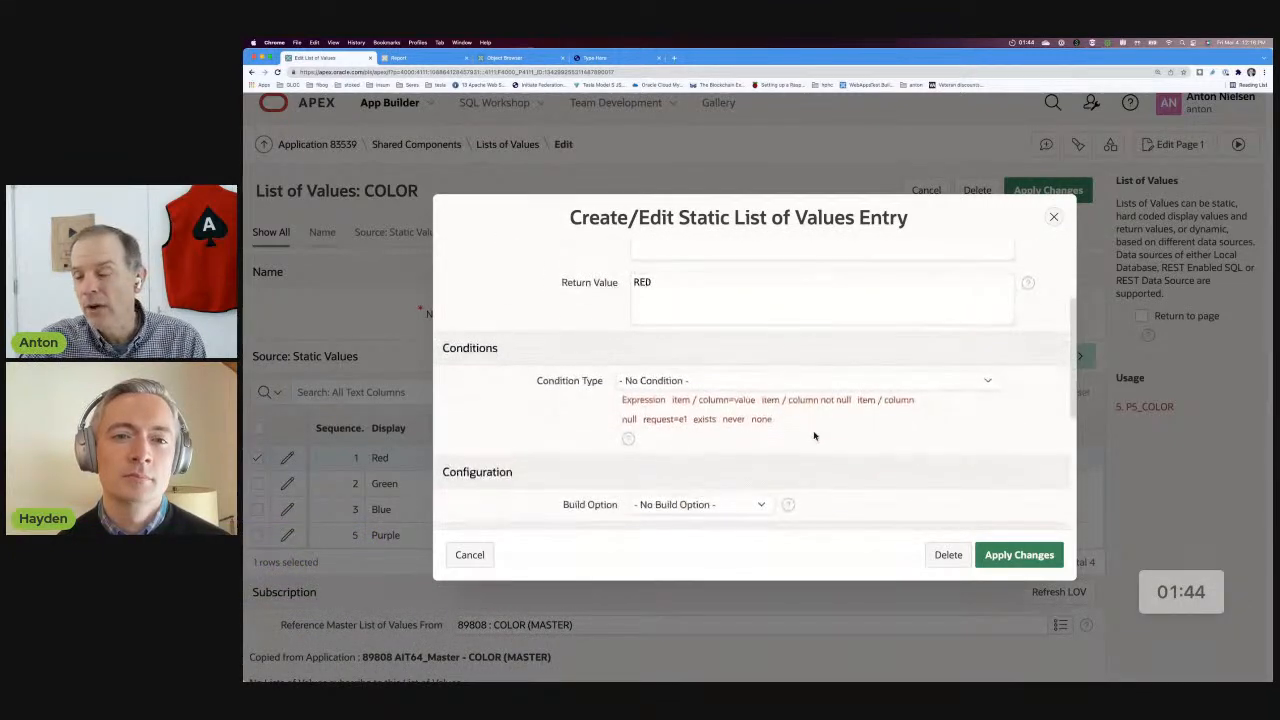
scroll(814, 436, up, 3)
scroll(814, 436, down, 1)
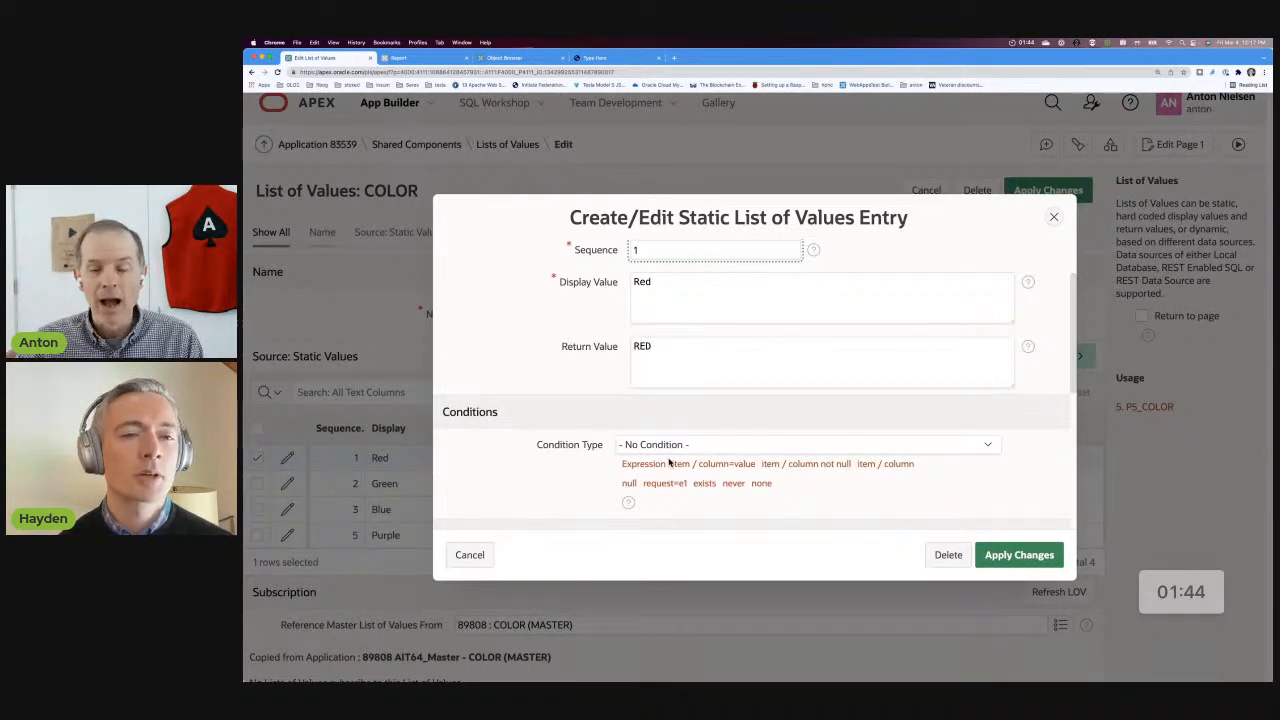
click(1054, 219)
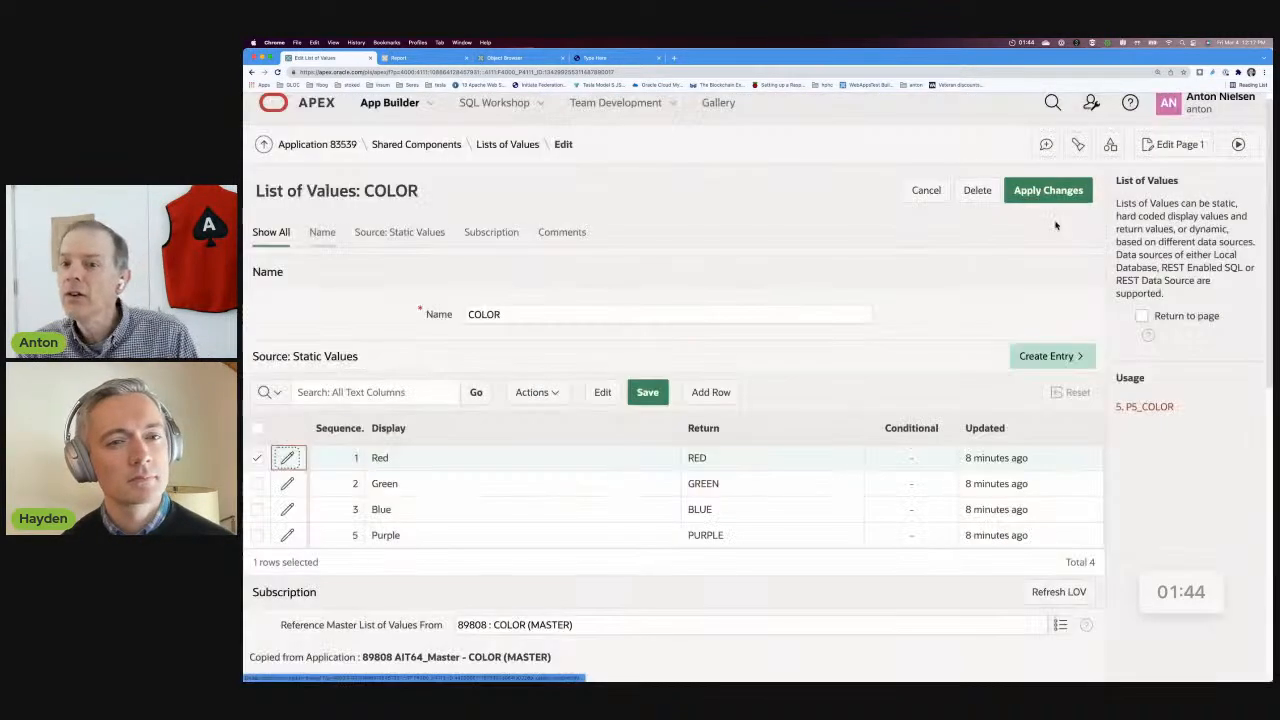